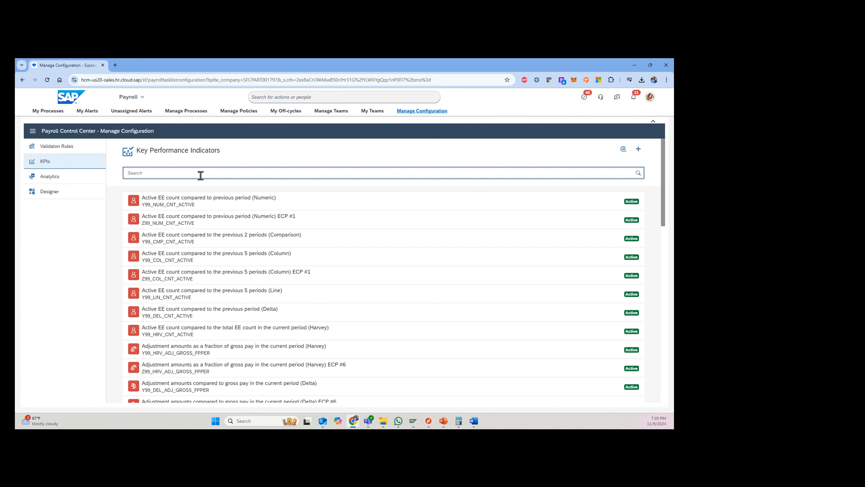
Search the KPIs for "gross pay" and copy the KPI "Gross pay amounts compared to previous period (Numeric)"
text(ss pa)
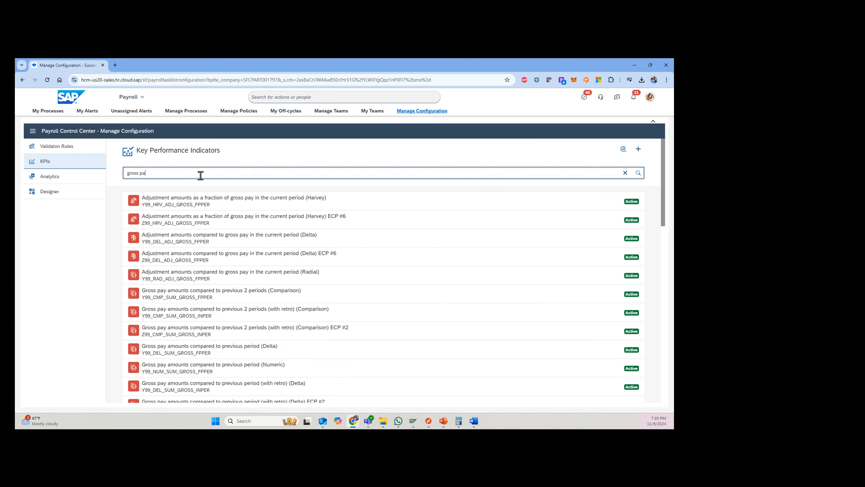
text(y)
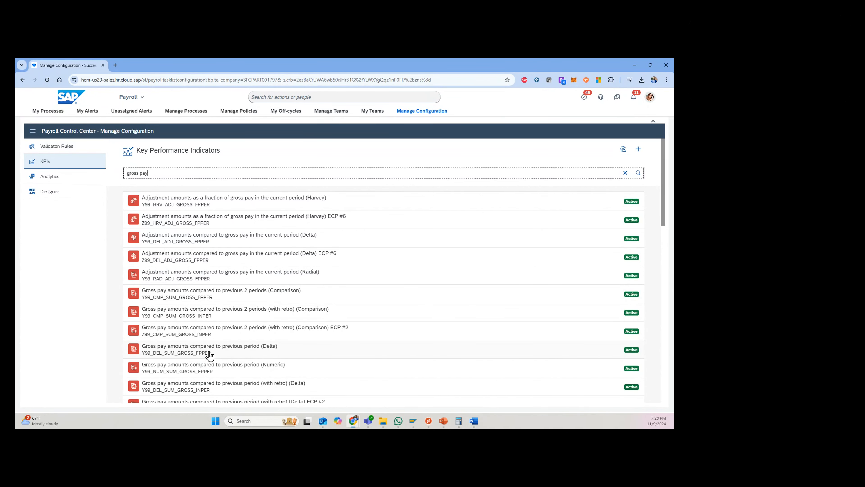
click(230, 369)
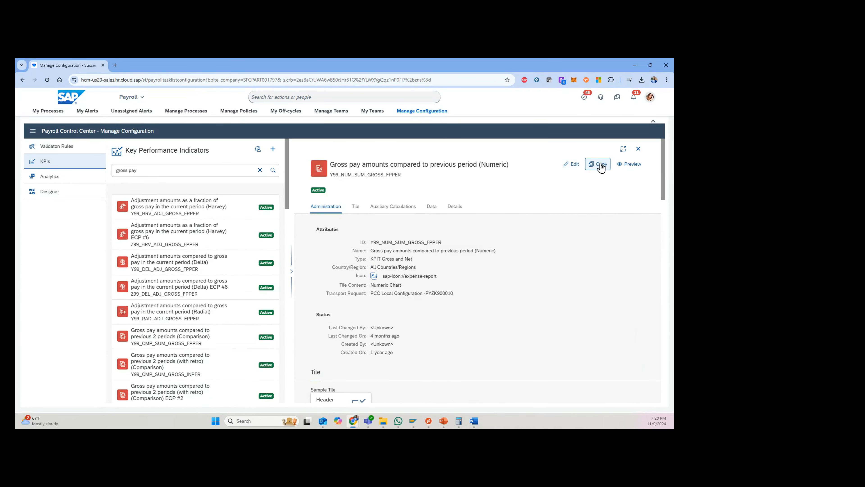
click(598, 164)
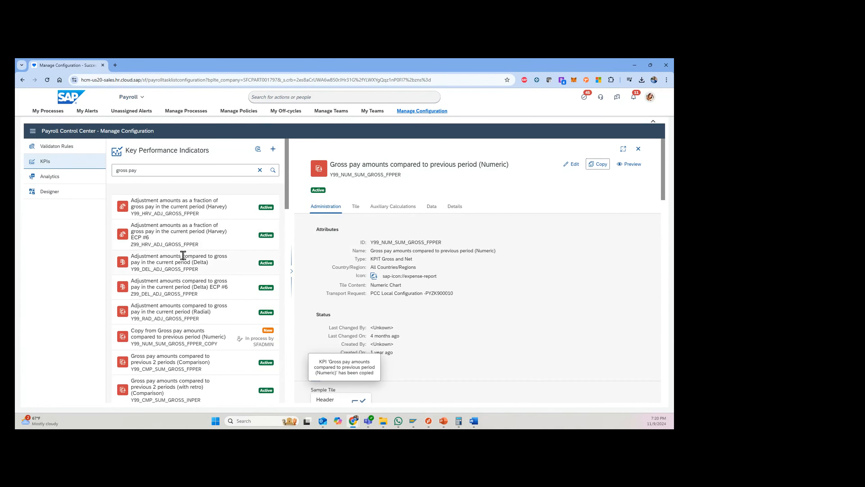
Open the copied KPI for editing and set its ID to Z99_NUM_SUM_GARNISHMENT_ followed by the person's first name
click(166, 338)
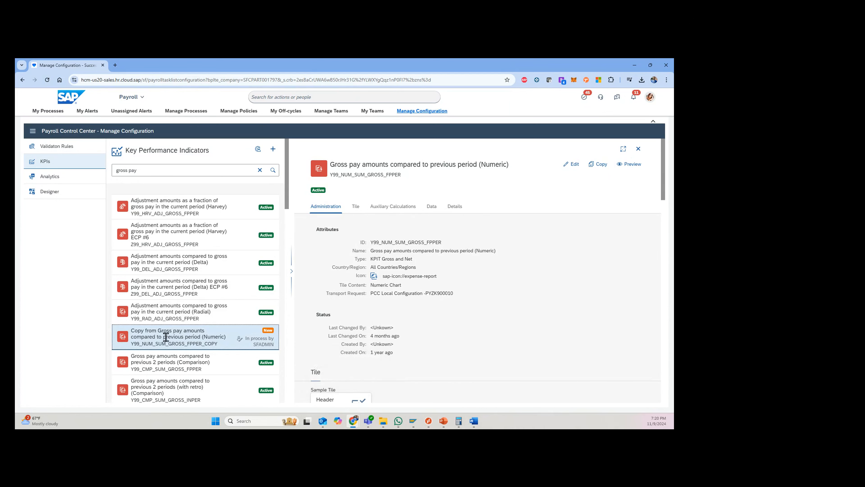
click(595, 166)
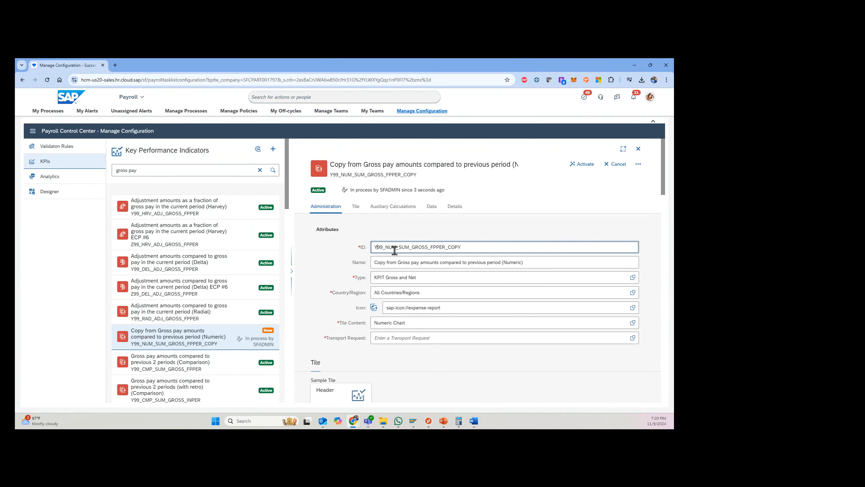
key(BackSpace)
text(Z)
drag(461, 246, 409, 248)
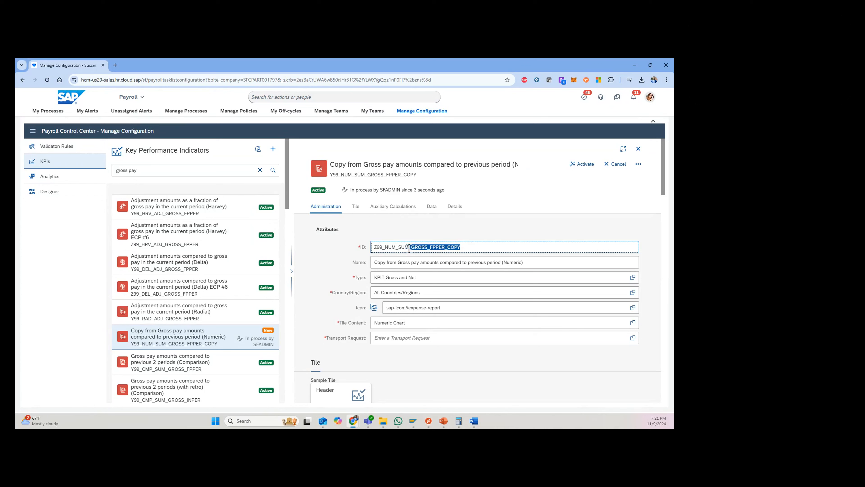
text(CAR)
Rename the copied KPI as "Garnishment amounts compared to previous period (Numeric)"
click(406, 263)
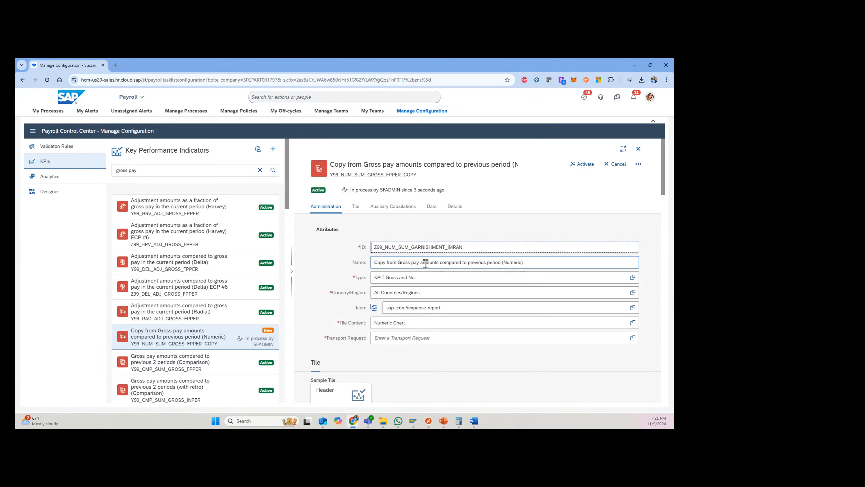
drag(418, 262, 371, 269)
text(Garnishment)
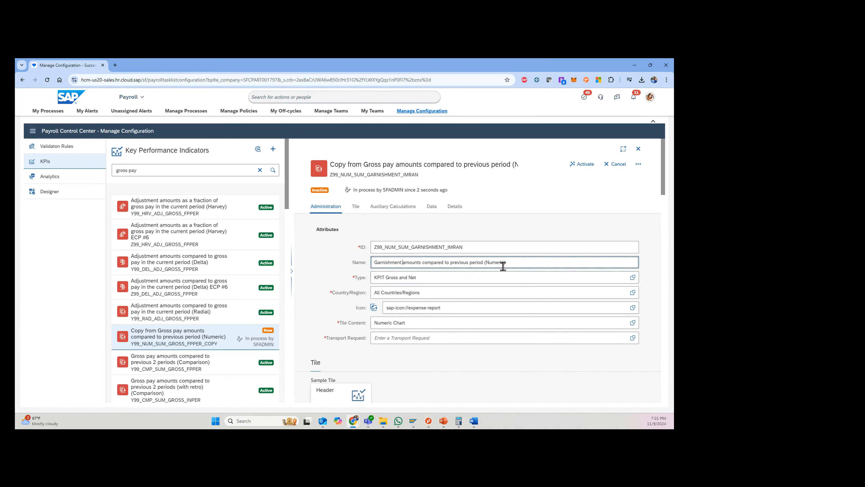
Assign the transport request "PCC Local Configuration -PYZK900010" to the garnishment KPI
click(632, 337)
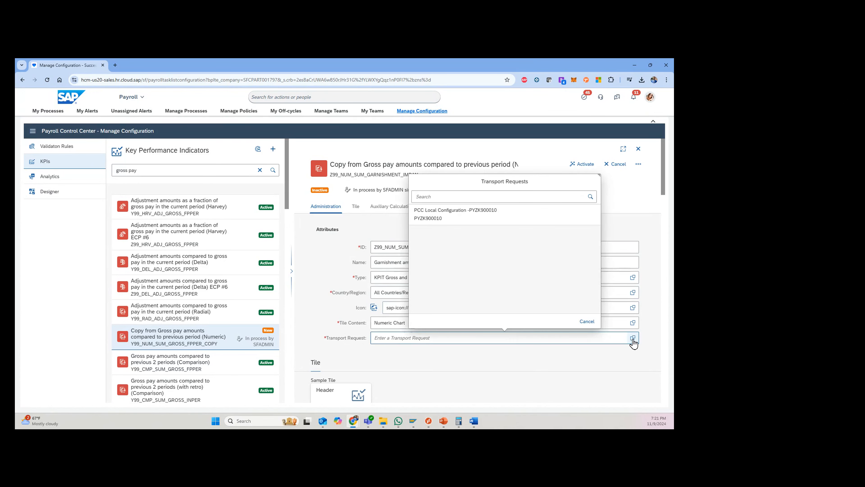
click(552, 362)
click(430, 340)
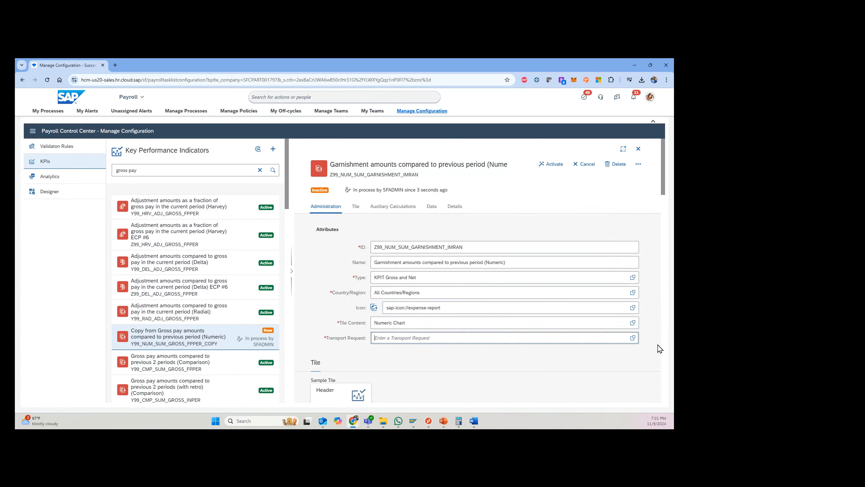
click(633, 338)
click(459, 216)
click(330, 320)
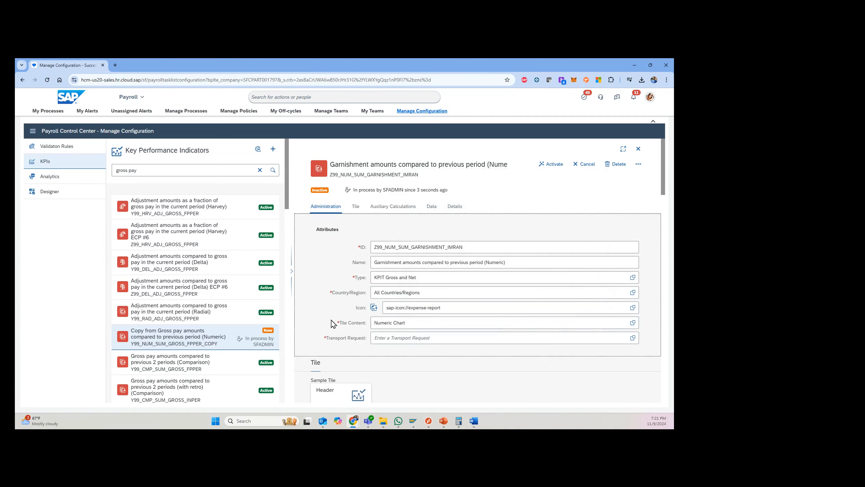
Preview the garnishment KPI's tile using the US Semi-Monthly Pre-Payroll recurrence
scroll(330, 320, down, 1)
click(382, 326)
scroll(384, 329, down, 2)
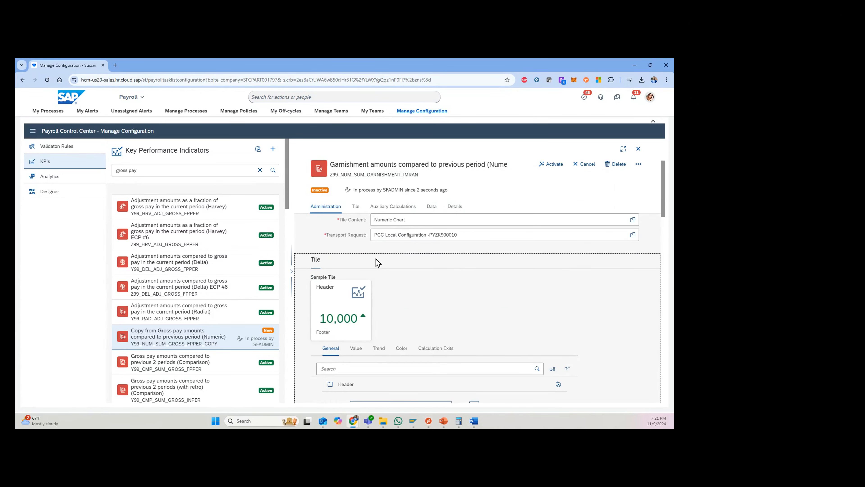
click(638, 164)
click(629, 177)
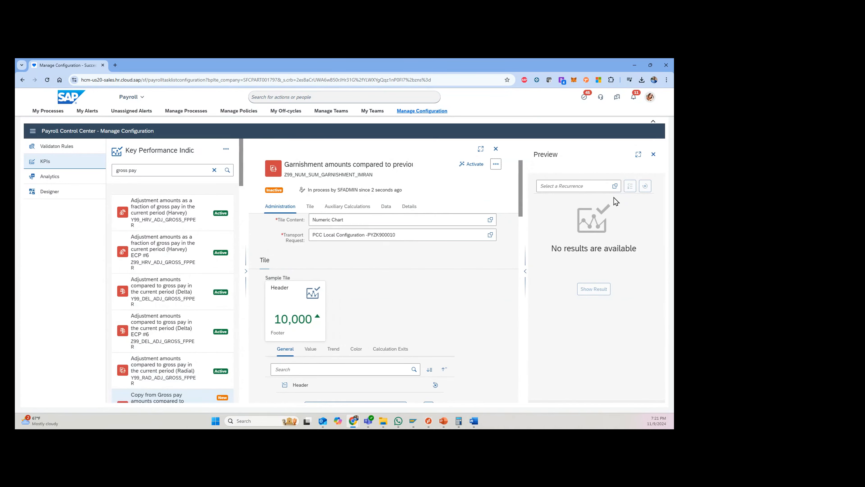
click(614, 180)
click(548, 254)
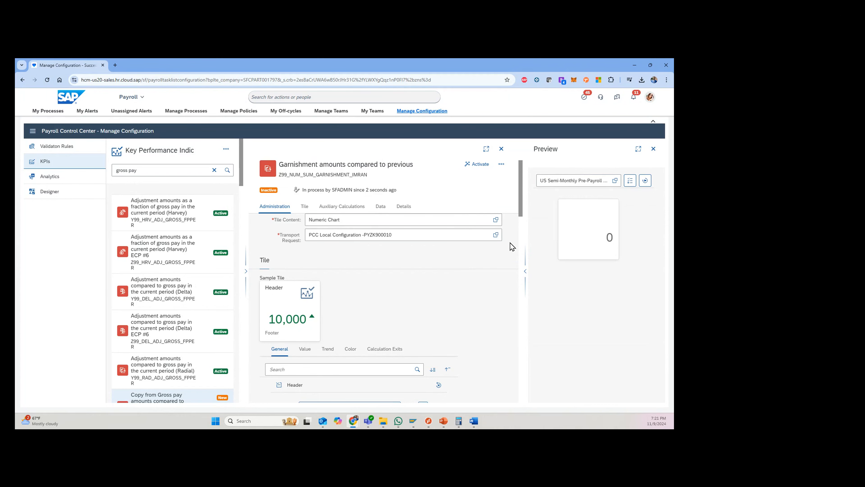
Activate the garnishment KPI and preview the activated version's result
scroll(477, 253, up, 3)
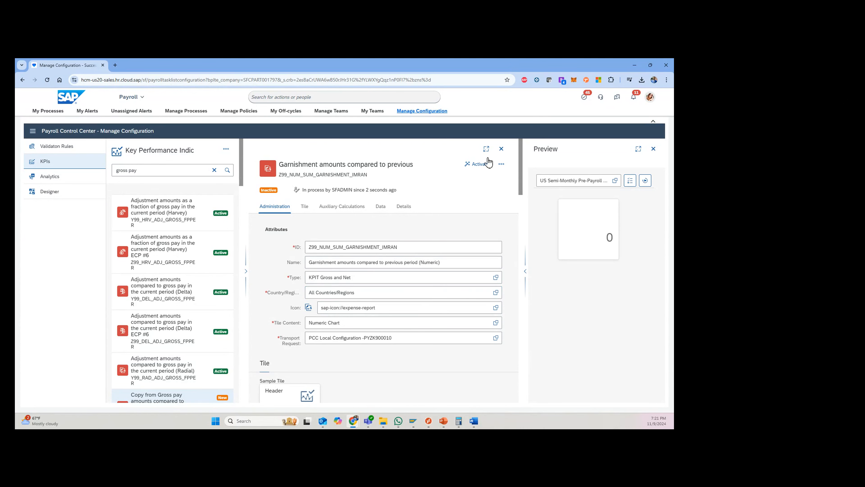
click(479, 165)
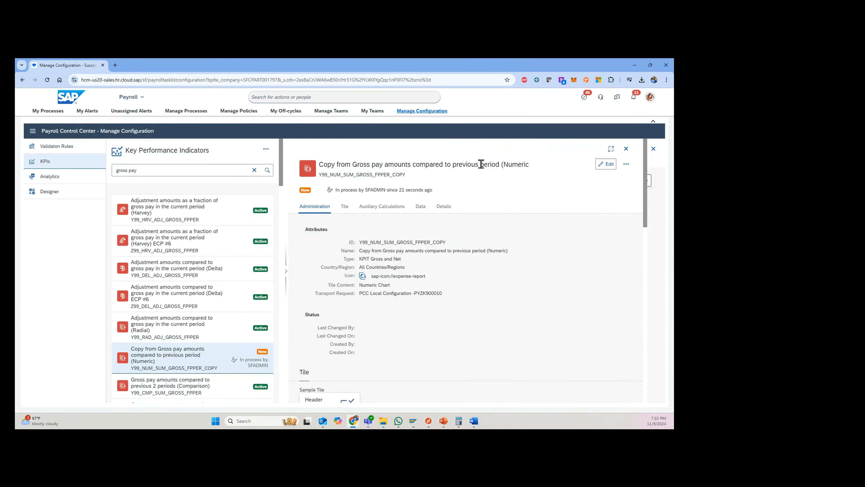
click(631, 164)
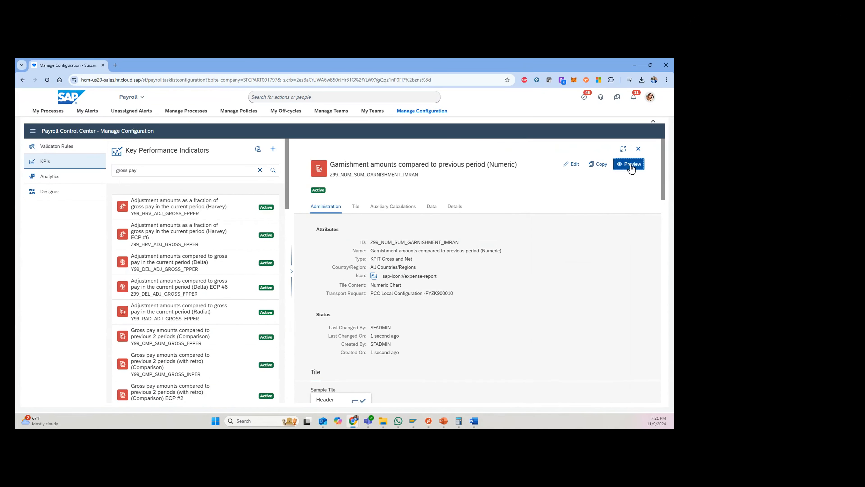
click(596, 293)
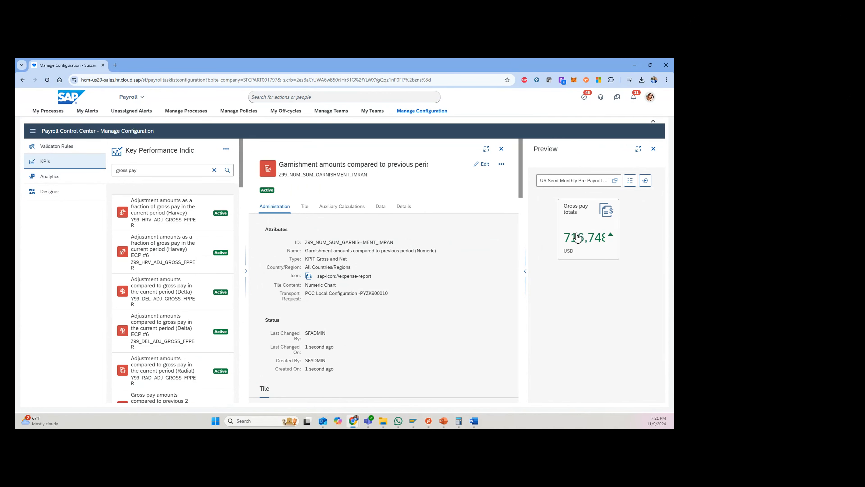
Edit the garnishment KPI and replace the tile header's text constant with 'Garnishment' in single quotes
click(485, 166)
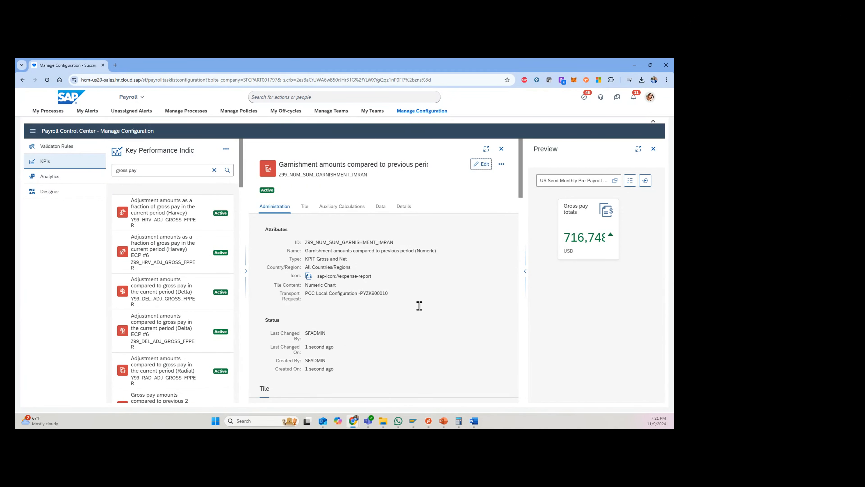
scroll(477, 307, down, 2)
scroll(477, 315, down, 6)
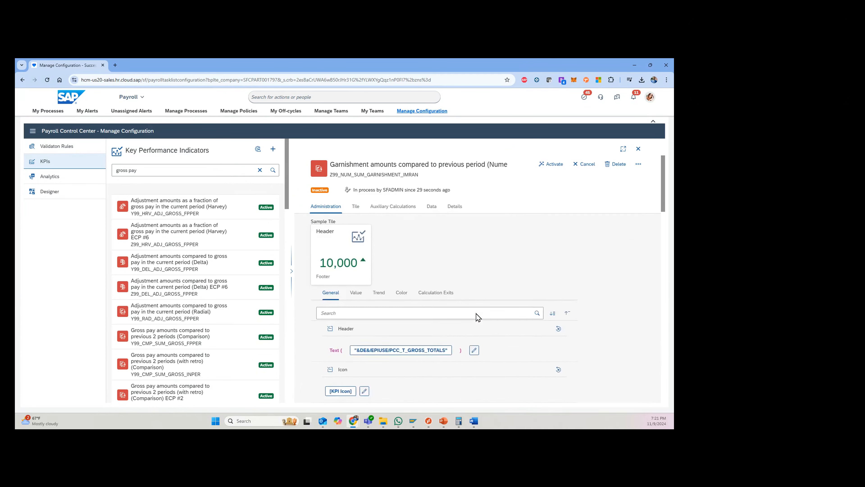
scroll(462, 299, up, 2)
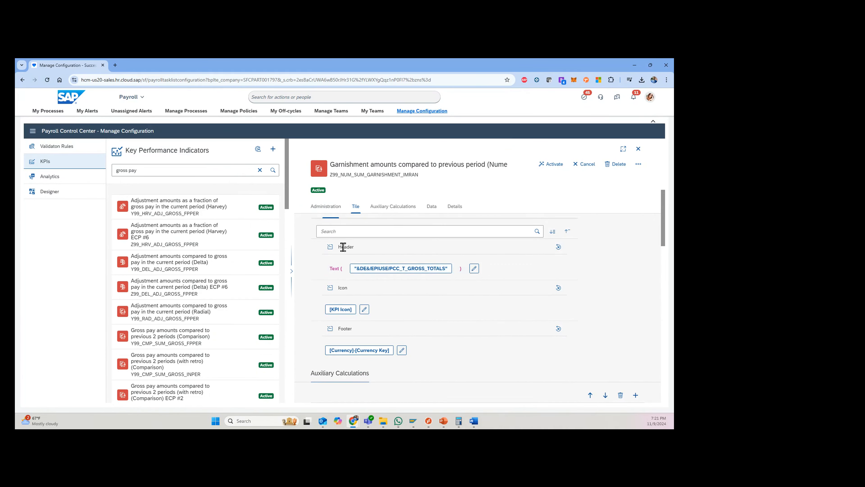
click(474, 268)
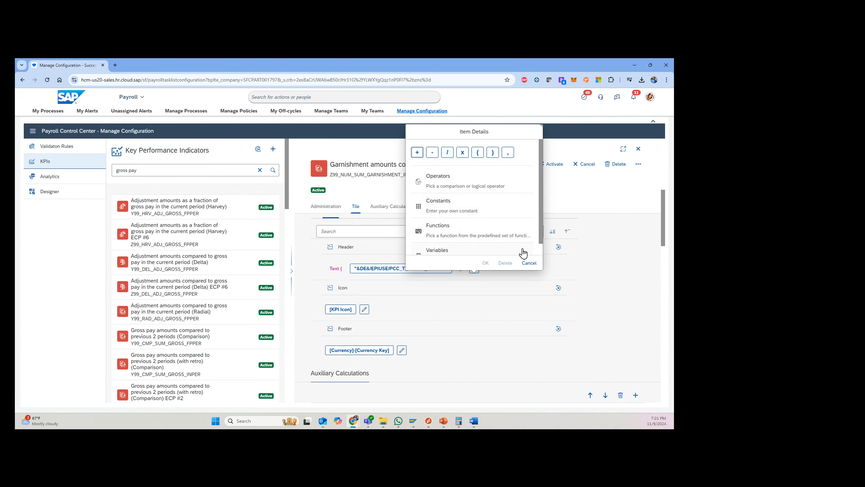
click(529, 263)
click(417, 269)
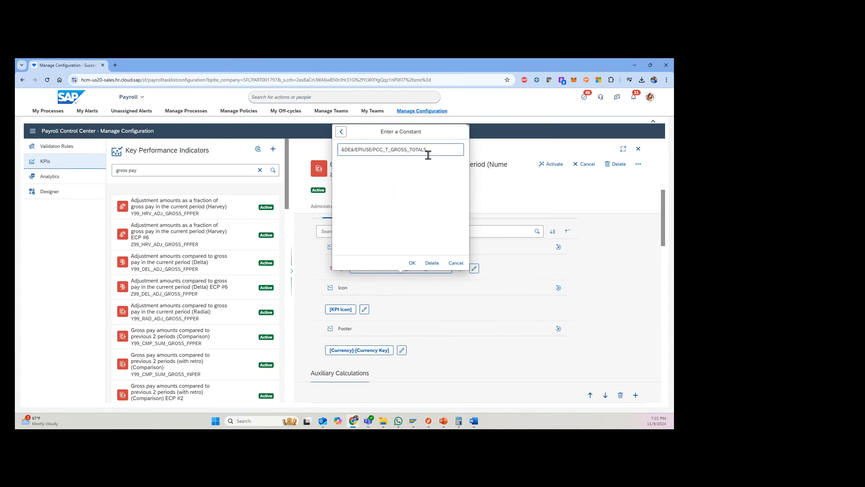
drag(447, 150, 298, 157)
text(1)
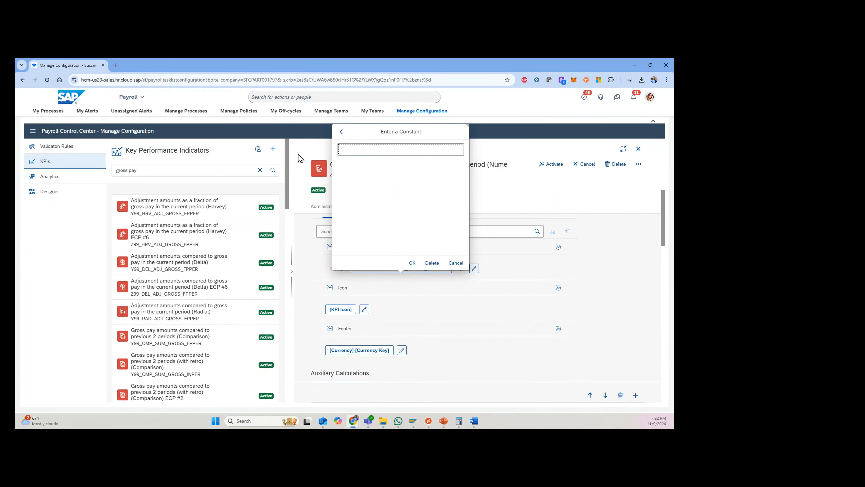
key(BackSpace)
text('Garnishment)
click(411, 263)
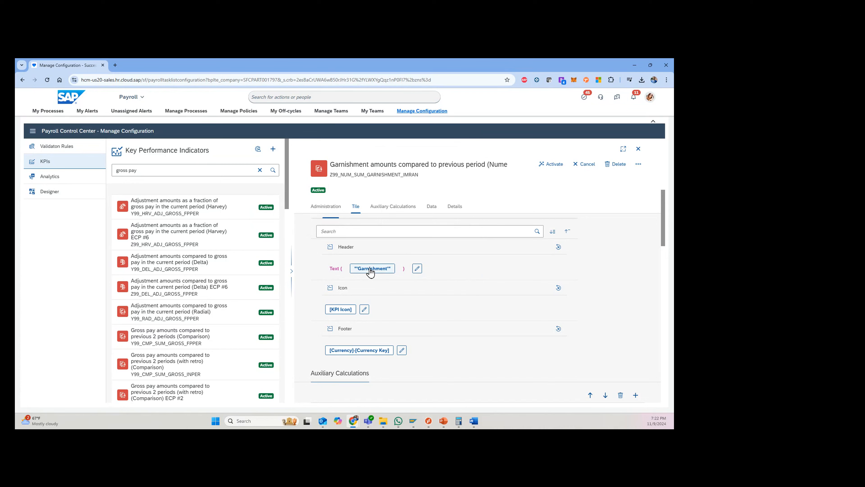
Set the wage type condition of Current Period Total to the USA value Garnishment sum (/G03)
scroll(369, 272, down, 6)
scroll(406, 282, down, 5)
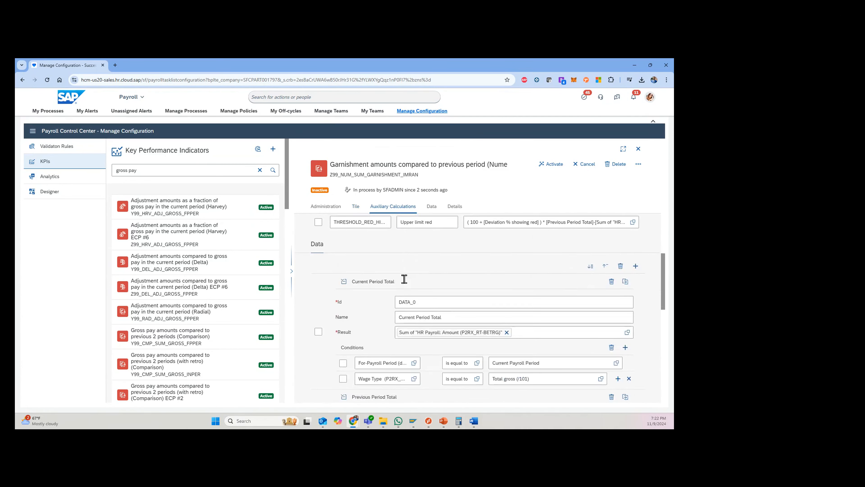
click(600, 313)
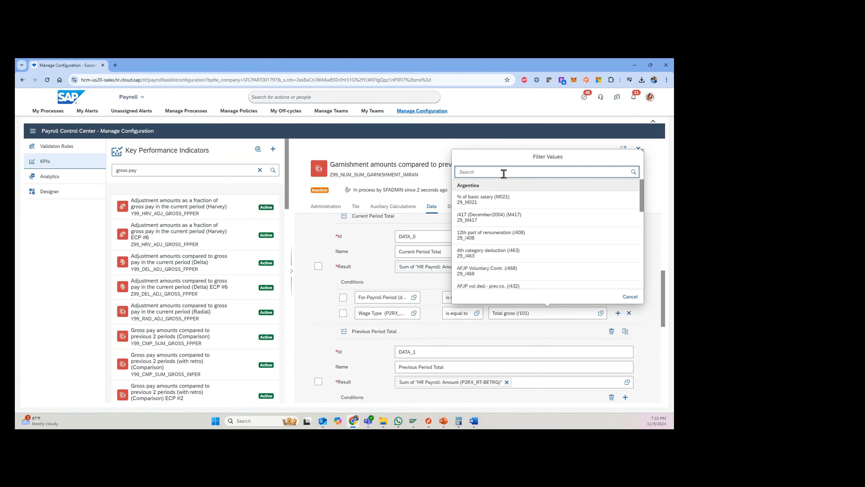
text(/G03)
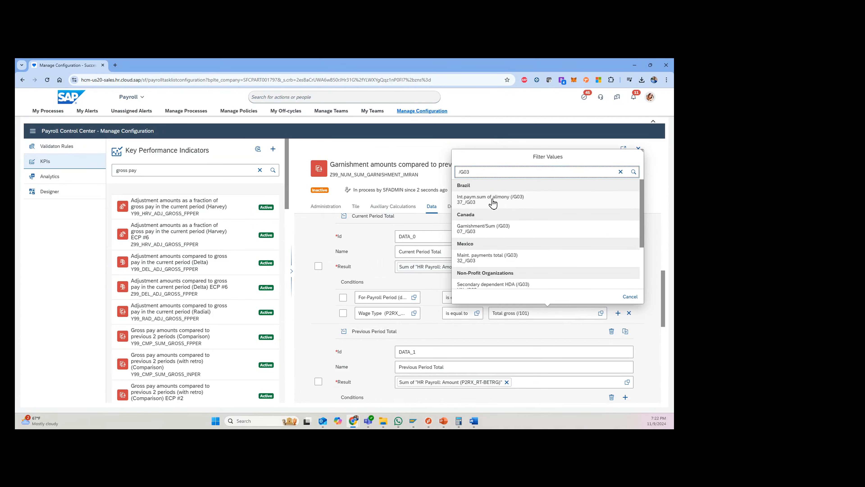
scroll(494, 236, down, 2)
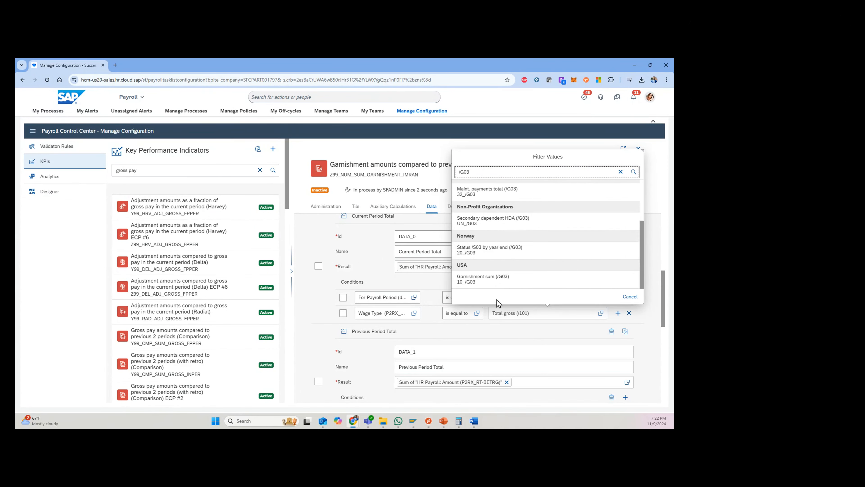
click(473, 279)
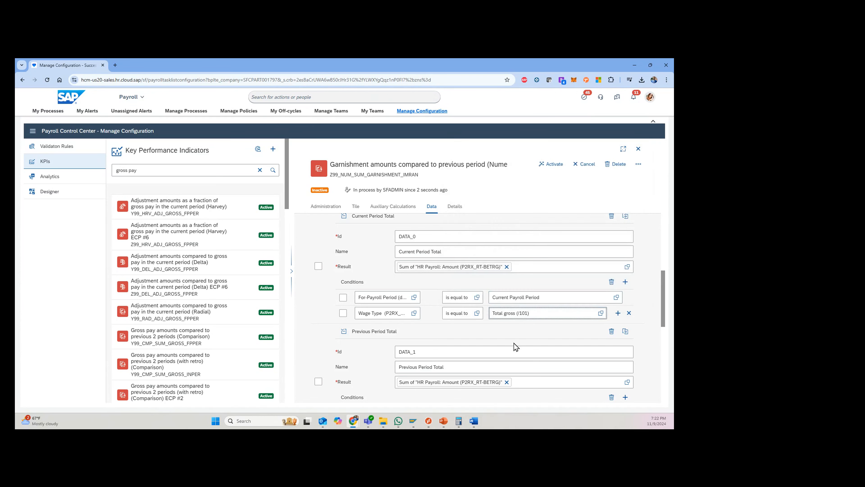
Set the wage type condition of Previous Period Total to the USA value Garnishment sum (/G03)
scroll(530, 298, down, 2)
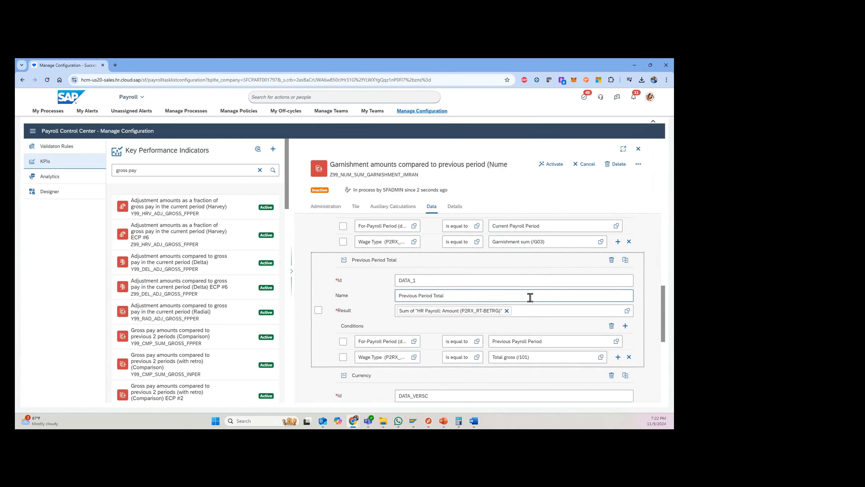
scroll(530, 297, down, 1)
click(600, 323)
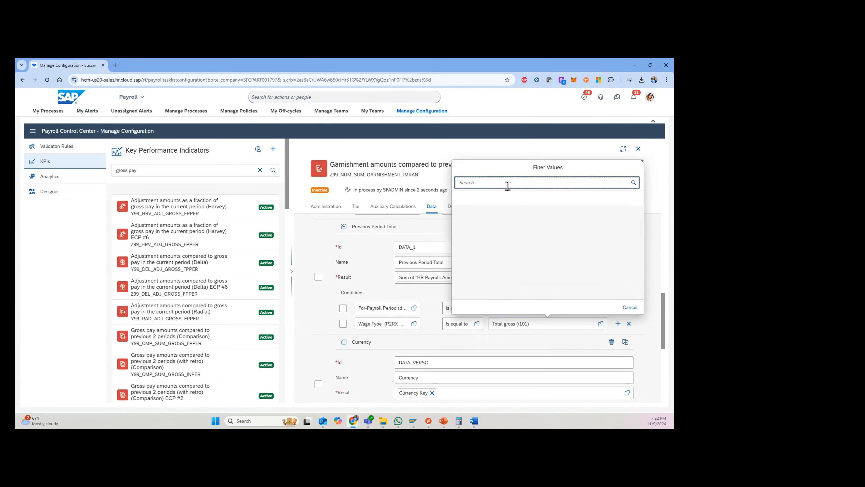
text(/G0)
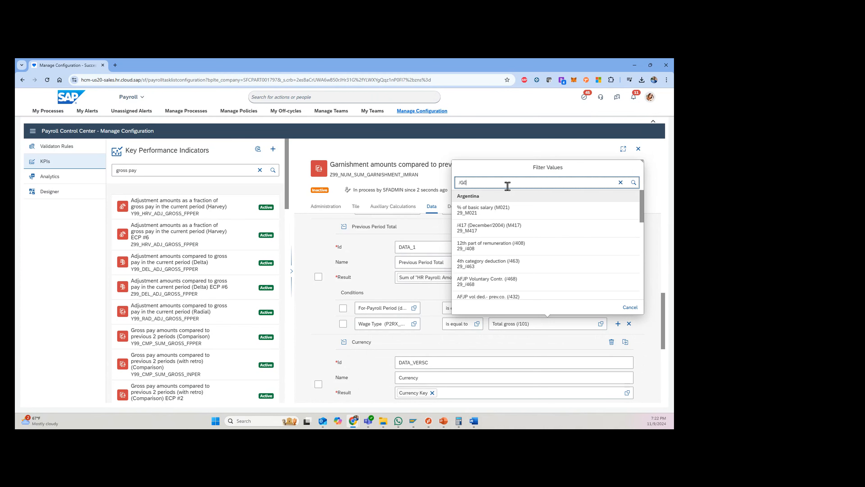
text(3)
scroll(505, 248, down, 3)
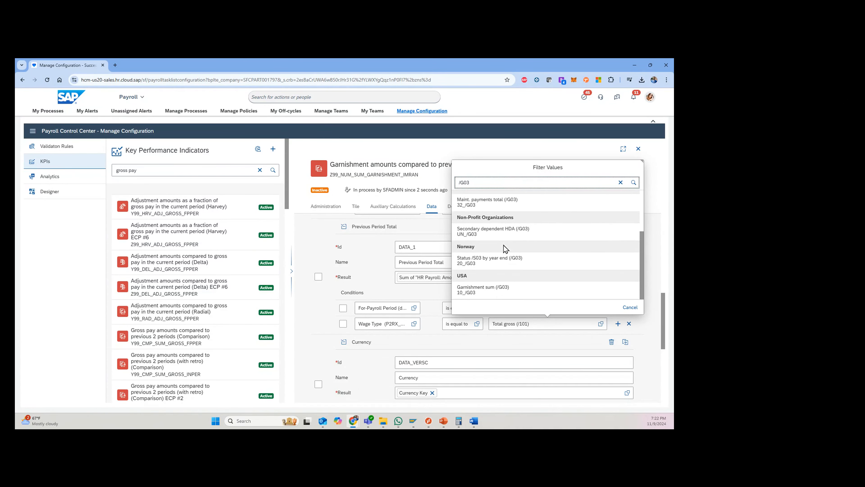
click(492, 290)
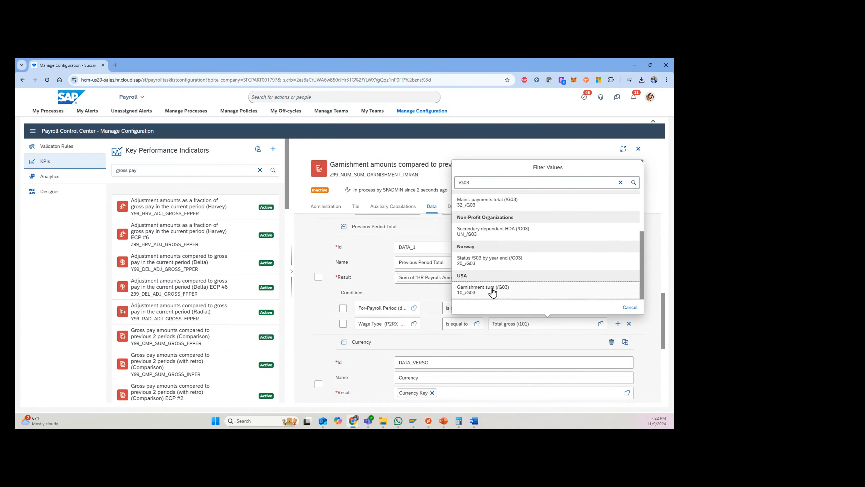
click(504, 339)
Activate the garnishment KPI and preview its tile result using the US Semi-Monthly Pre-Payroll recurrence
scroll(517, 312, down, 8)
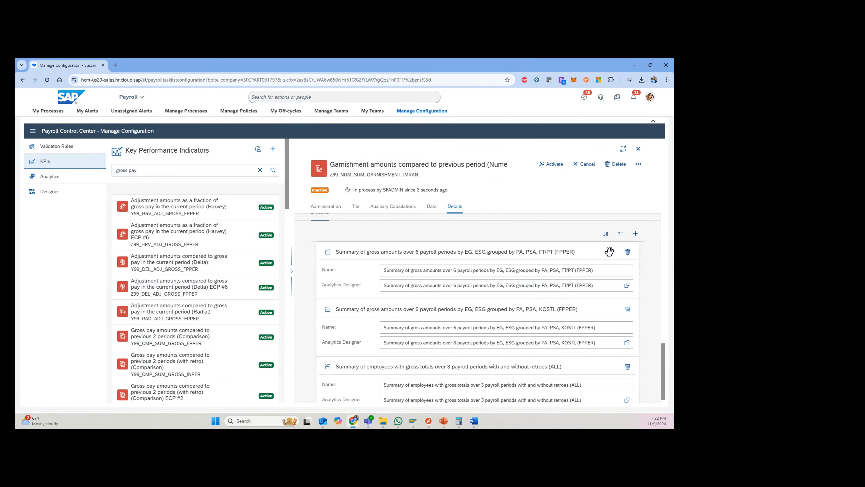
scroll(575, 212, up, 5)
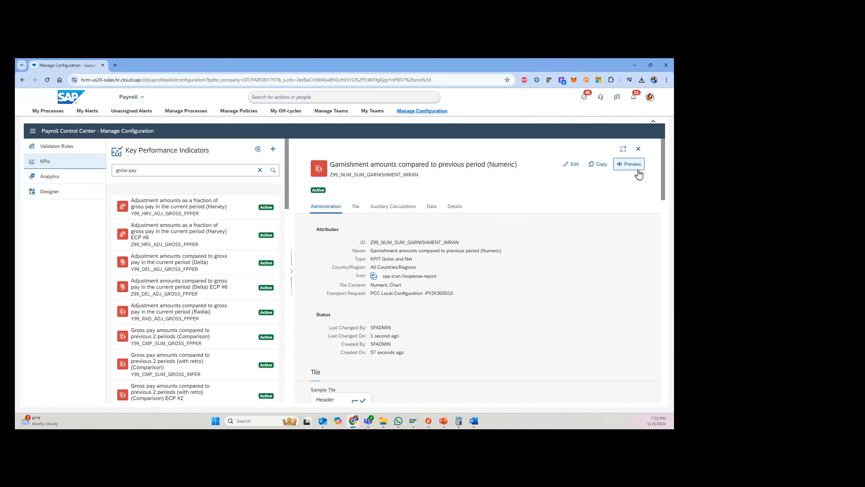
click(630, 164)
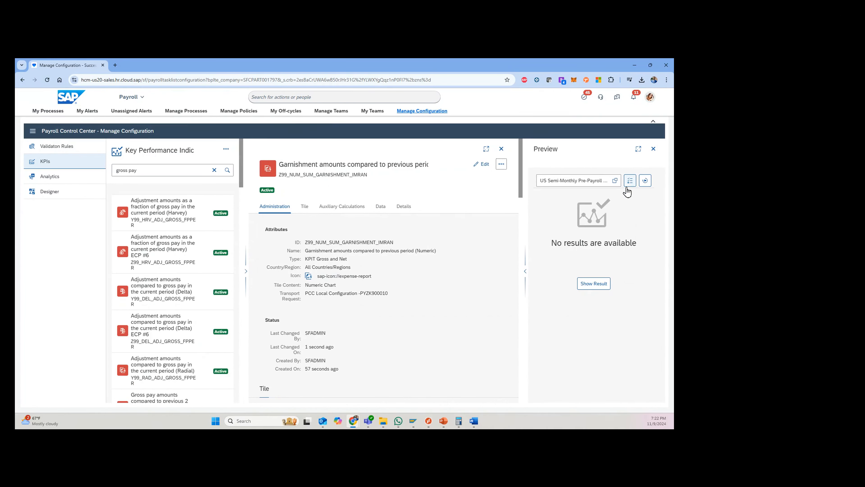
click(615, 180)
click(557, 252)
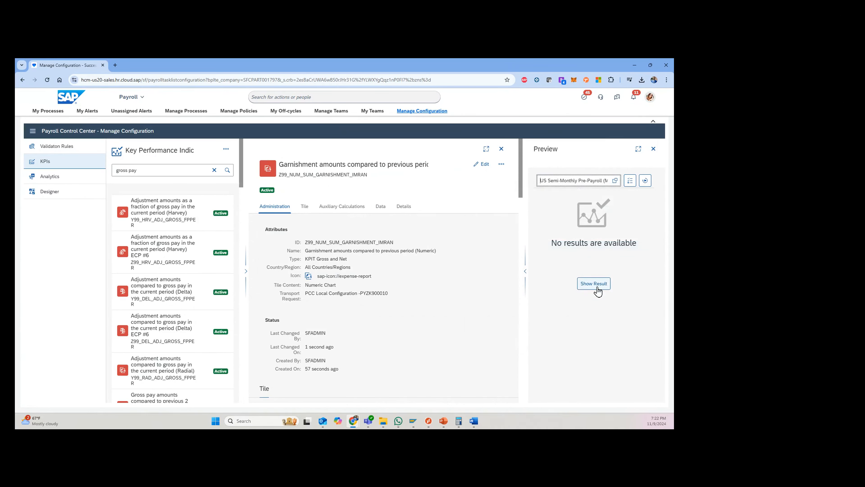
click(597, 284)
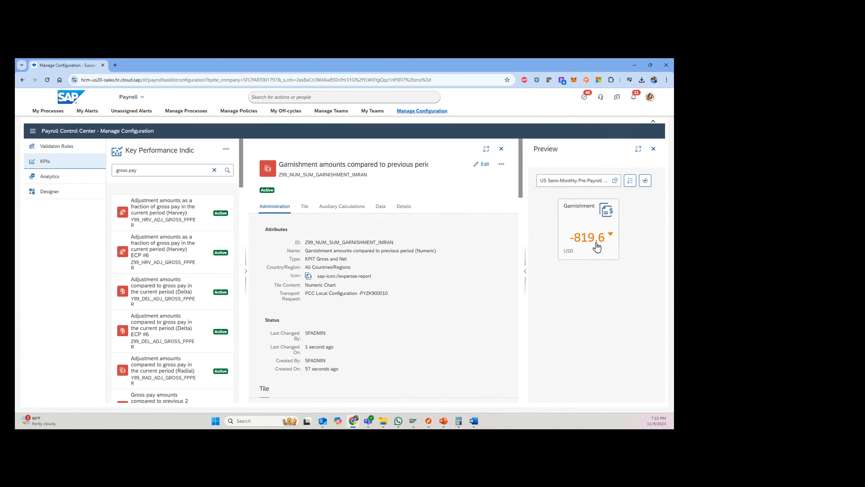
mouse_move(604, 245)
Open the Analytics Designer overview and search it for 'list employee gros'
click(61, 197)
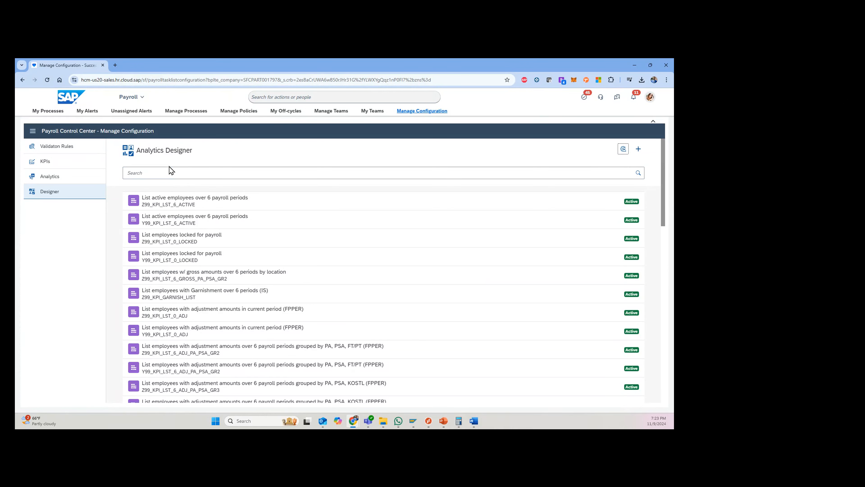
click(177, 173)
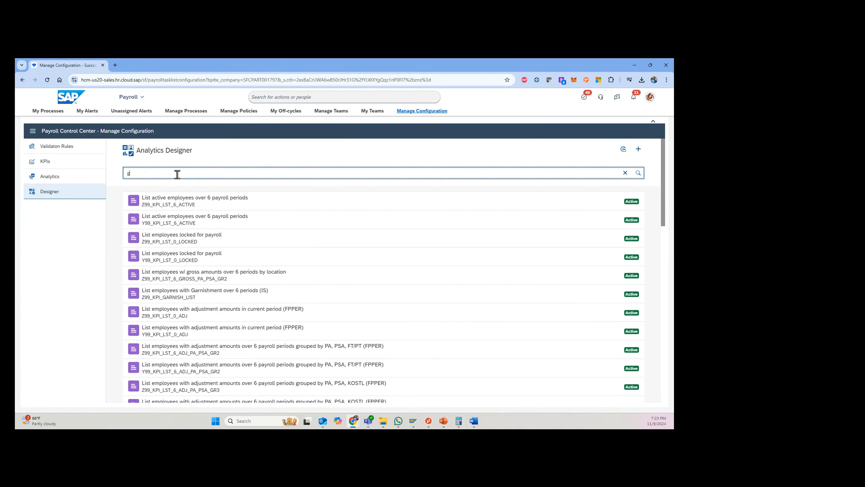
text(gt)
key(BackSpace)
key(BackSpace)
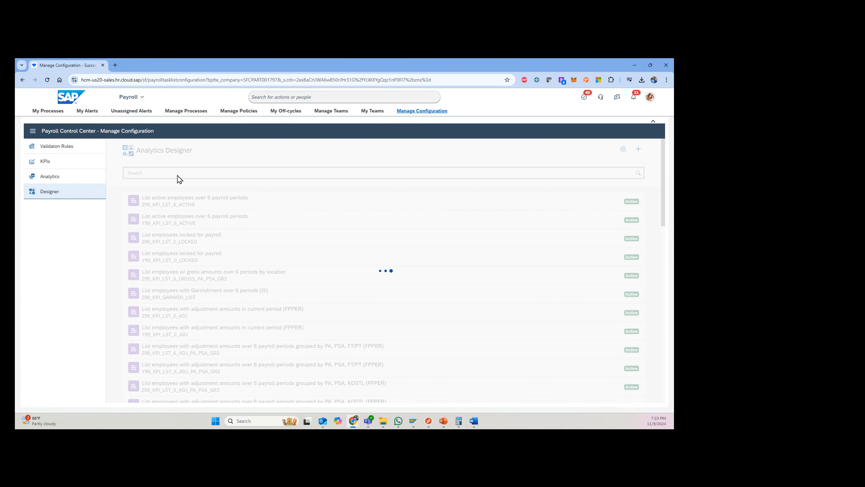
text(li)
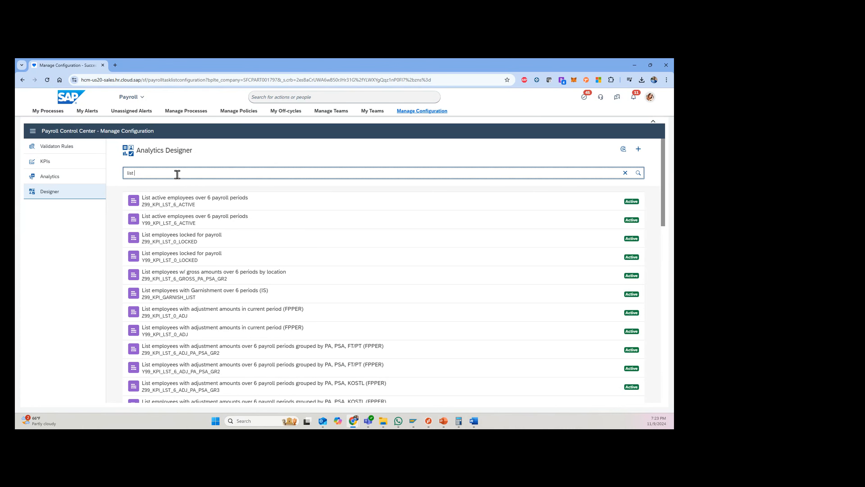
text(st employee)
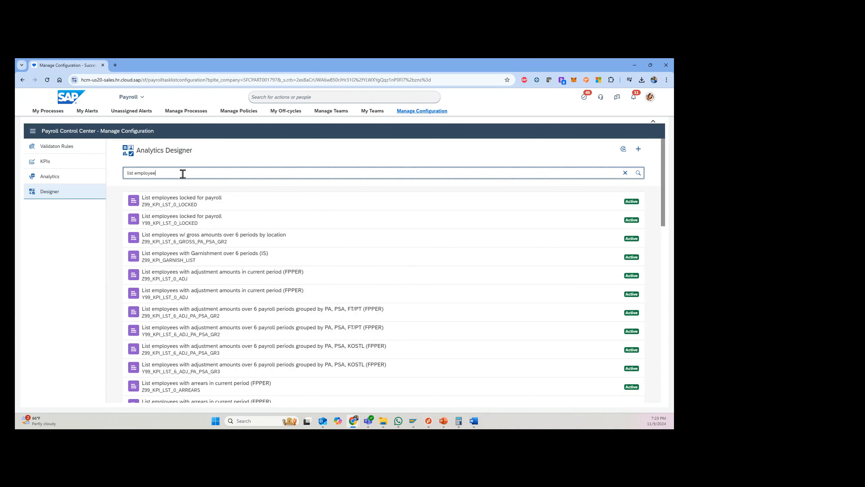
text( gros)
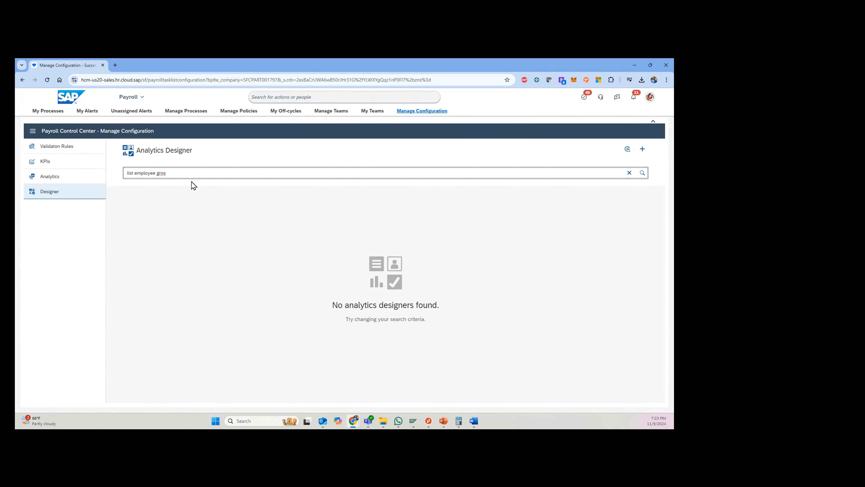
Refine the Analytics Designer search to 'list employees with gro'
key(BackSpace)
key(BackSpace)
key(BackSpace)
key(BackSpace)
text(w)
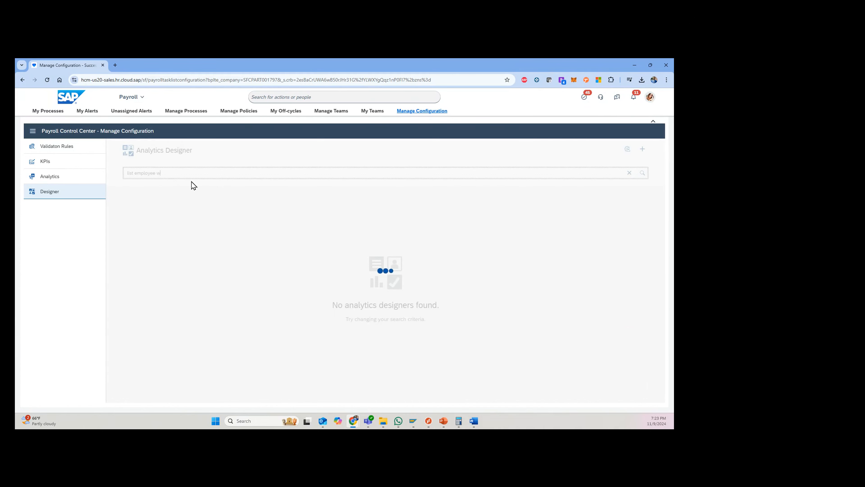
text(it)
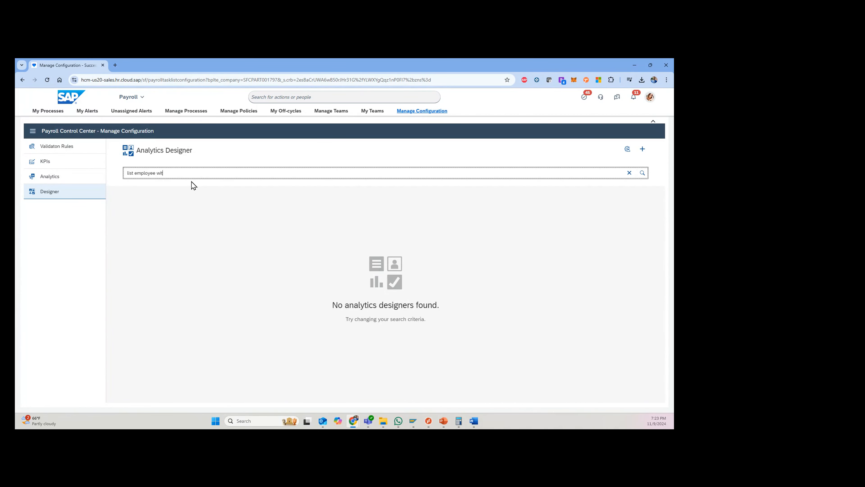
text(h)
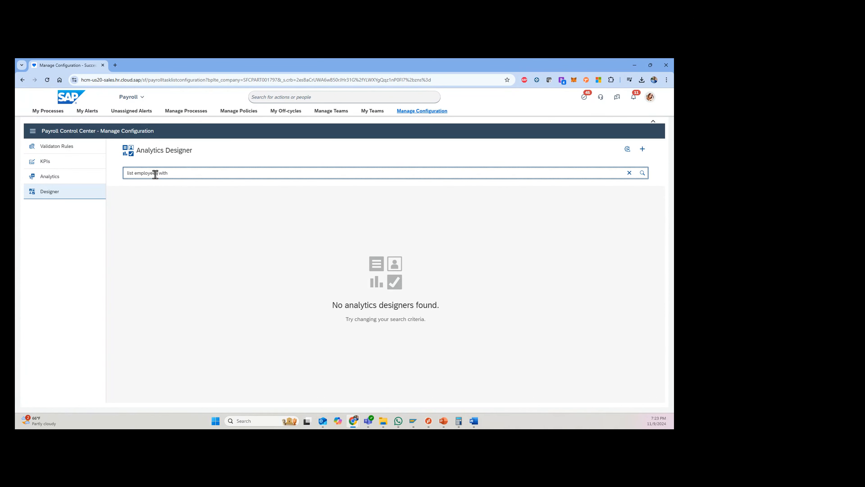
click(642, 173)
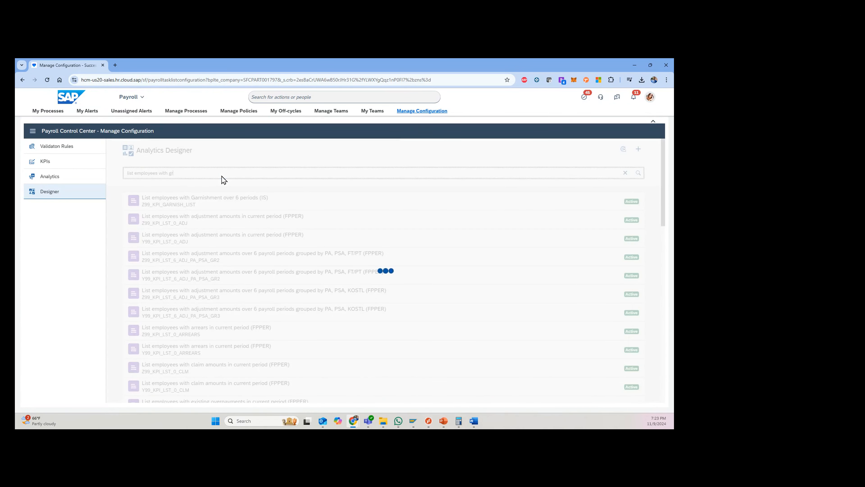
text(s)
key(BackSpace)
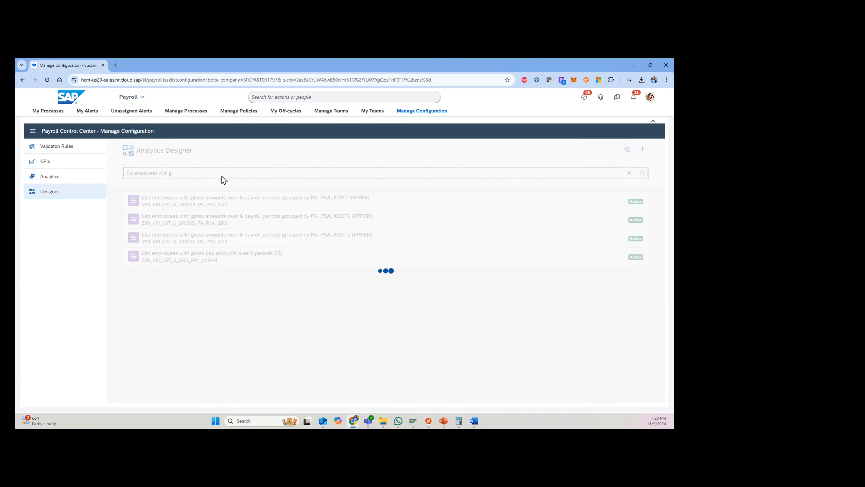
text(o)
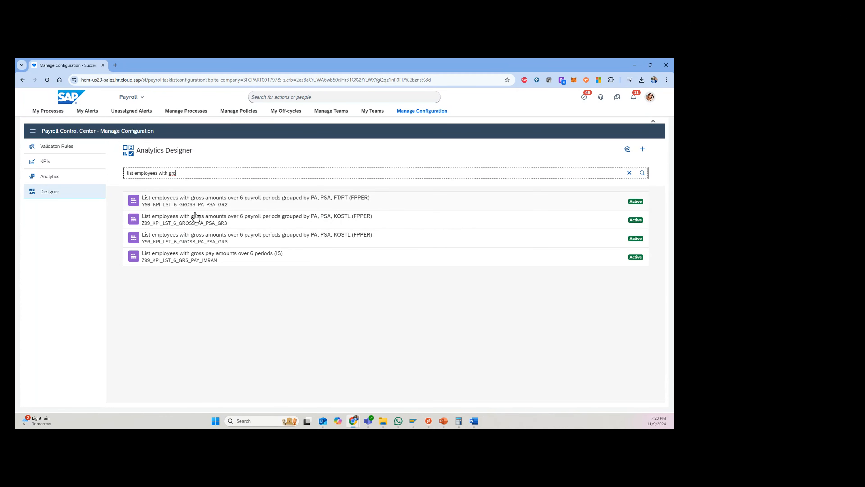
Copy the employee gross amounts list Y99_KPI_LST_6_GROSS_PA_PSA_GR2 and open the copy for editing
click(204, 207)
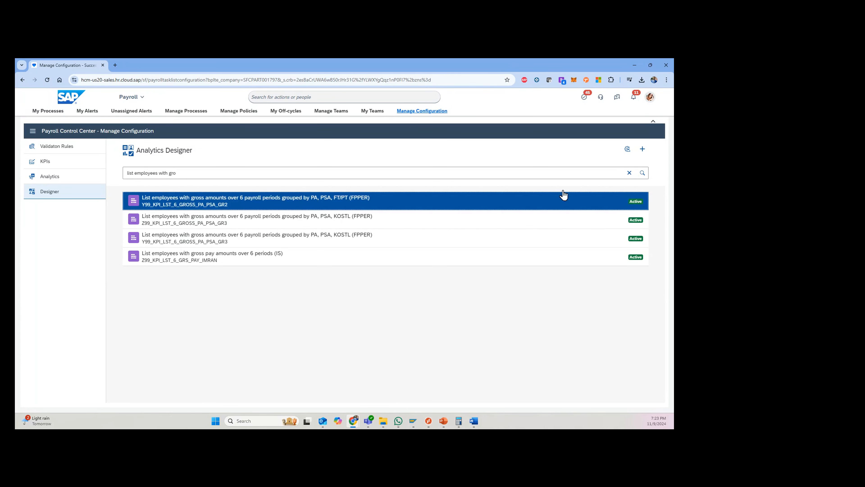
click(292, 208)
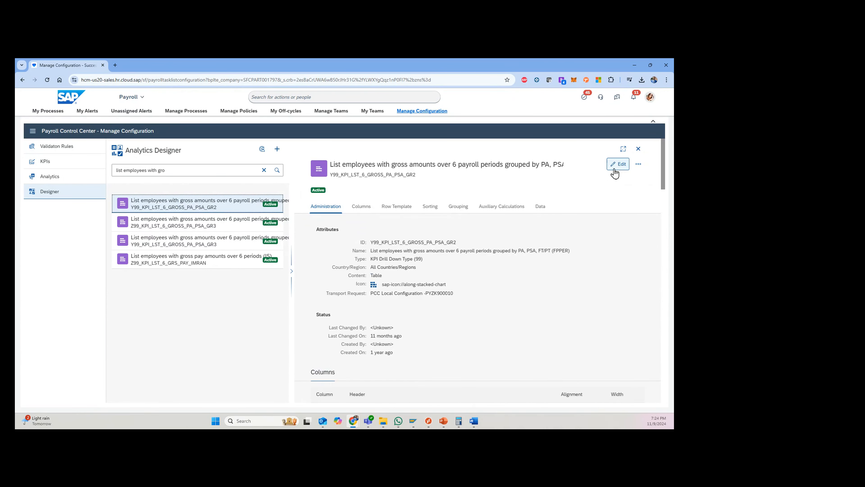
click(637, 166)
click(623, 179)
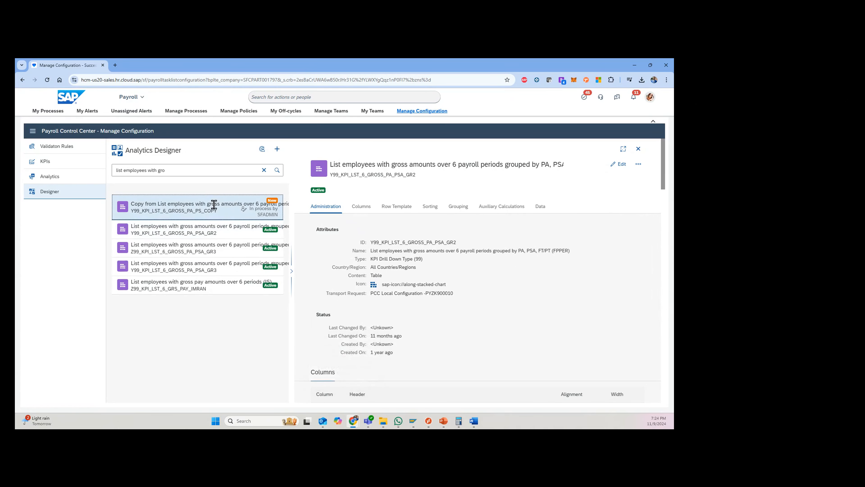
click(215, 211)
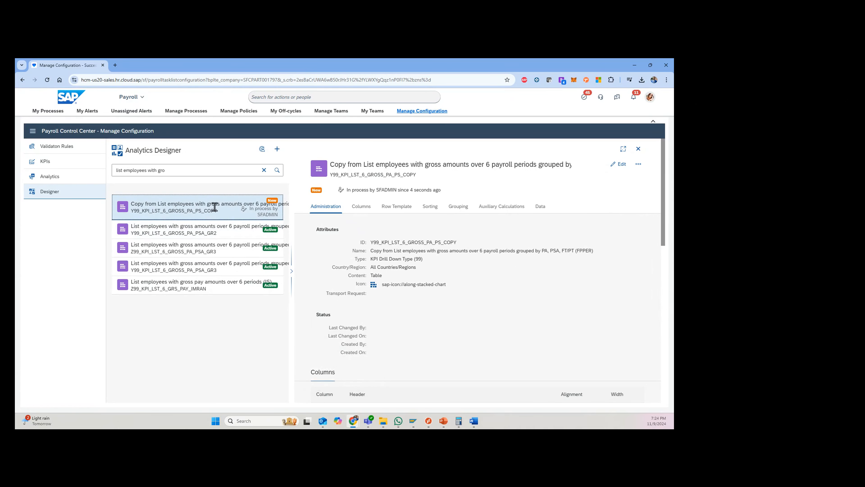
click(619, 165)
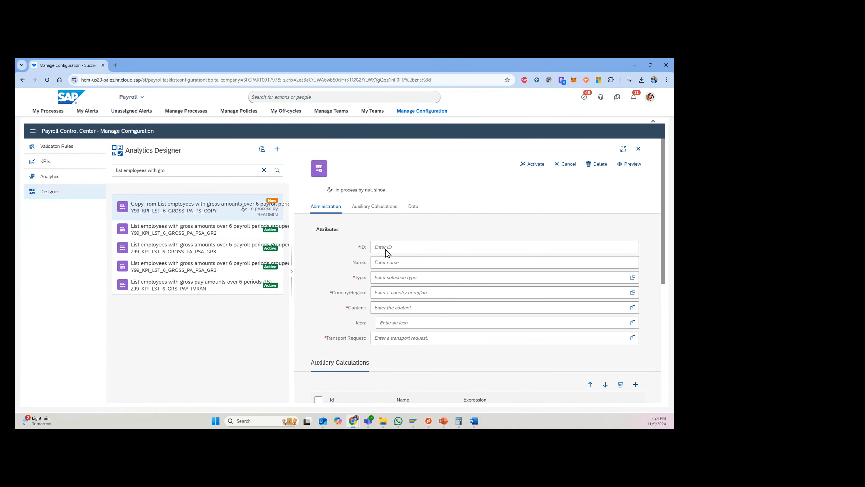
Set the copied list's ID to Z99_KPI_LST_6_GARNISH and its name to 'List of Employees with Garnishment'
click(379, 250)
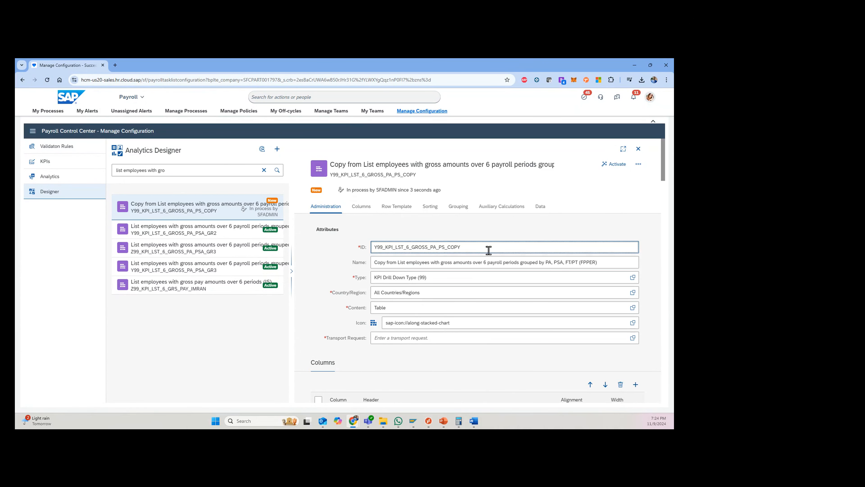
key(BackSpace)
text(Z)
drag(465, 247, 411, 252)
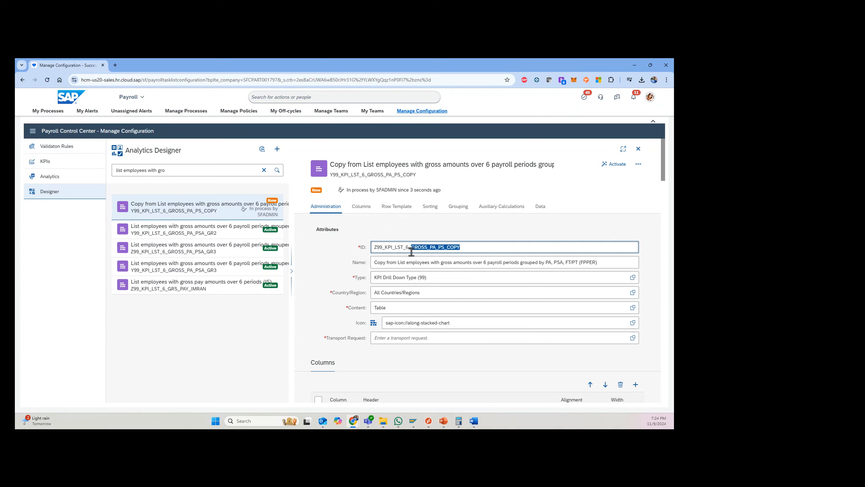
text(G)
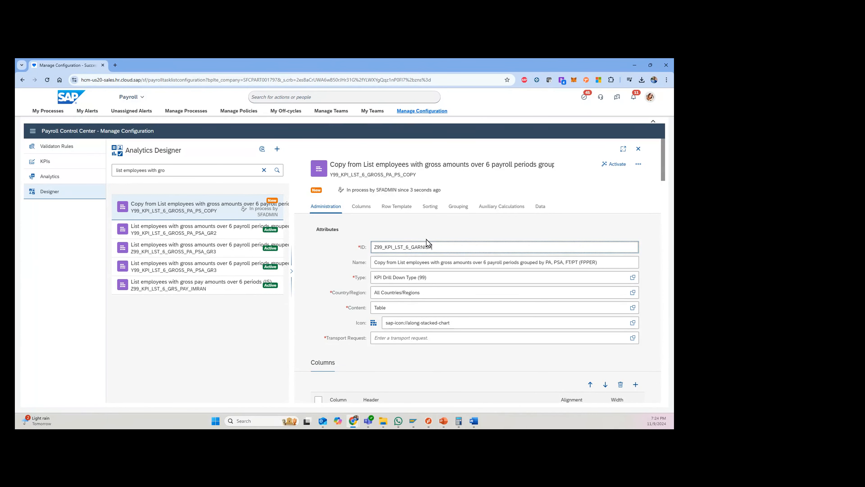
drag(598, 263, 329, 264)
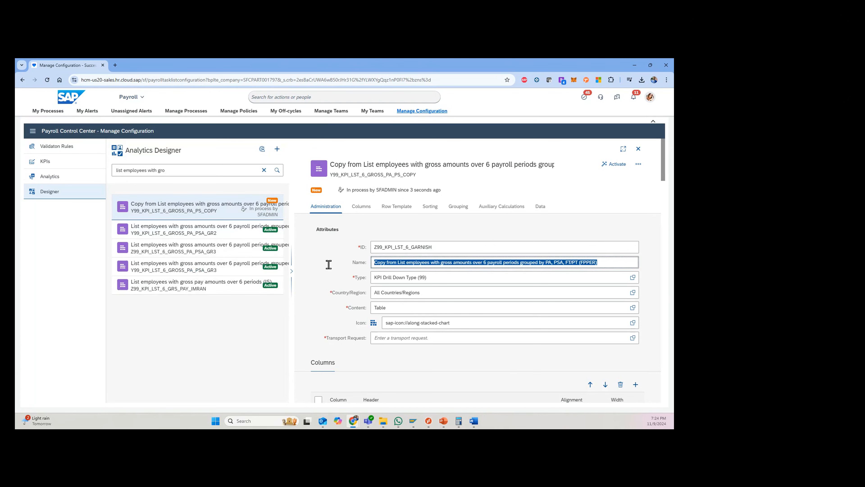
text(Li)
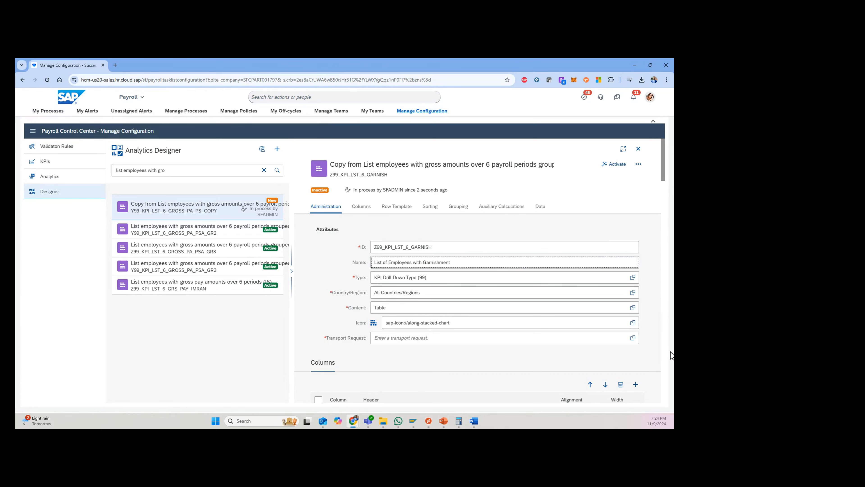
Assign the transport request PCC Local Configuration -PYZK900010 to the copied list
click(632, 338)
key(Escape)
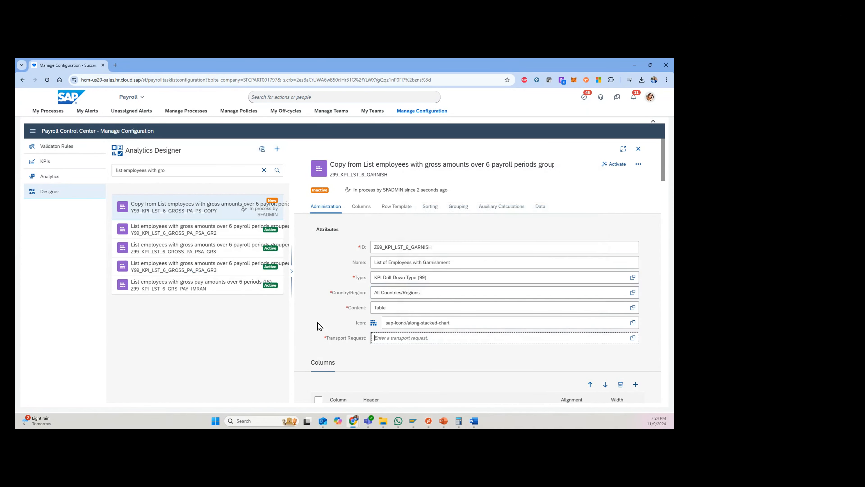
click(337, 317)
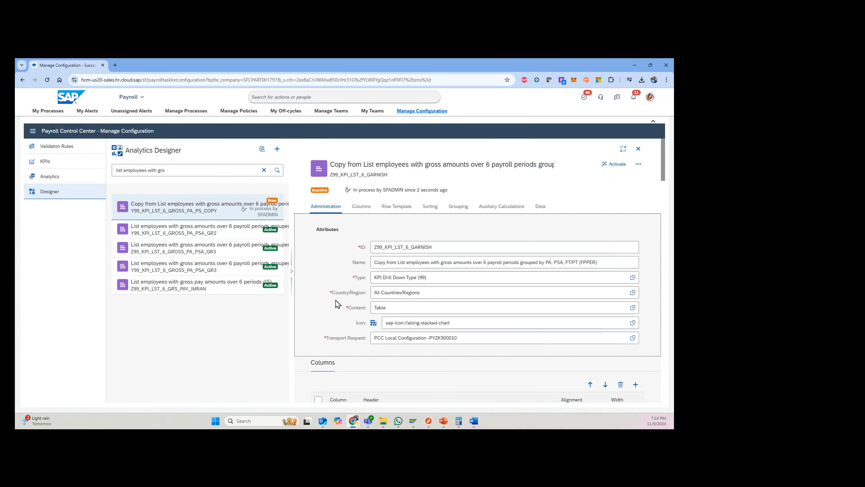
Rename the copied list to 'List of EEs with Garnishment'
drag(604, 261, 355, 260)
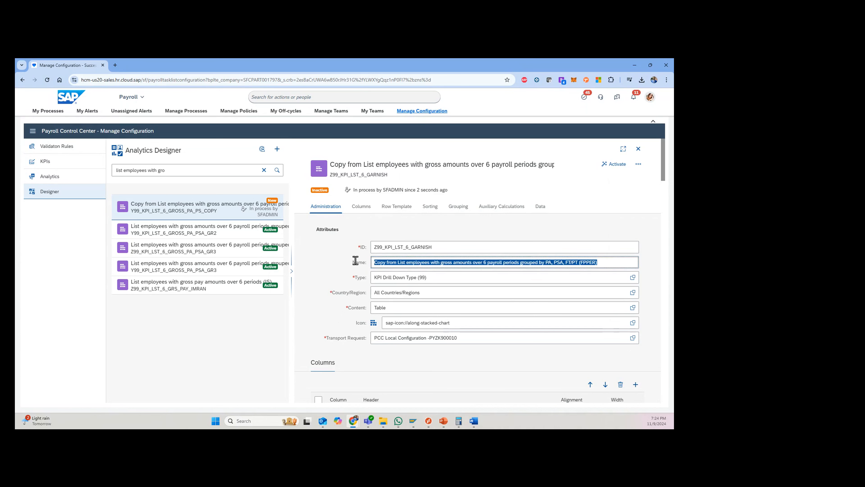
text(Garnishment)
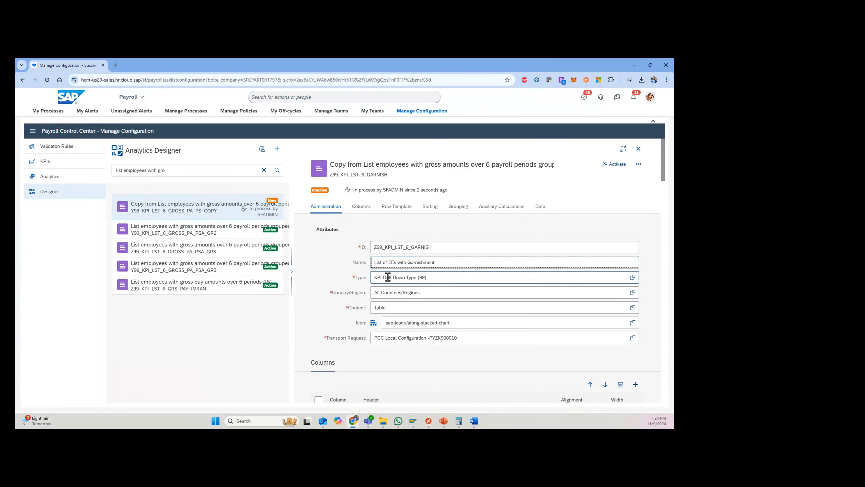
click(326, 290)
Set the wage type condition of Data 1 to the USA wage type Garnishment sum (/G03)
scroll(332, 271, down, 5)
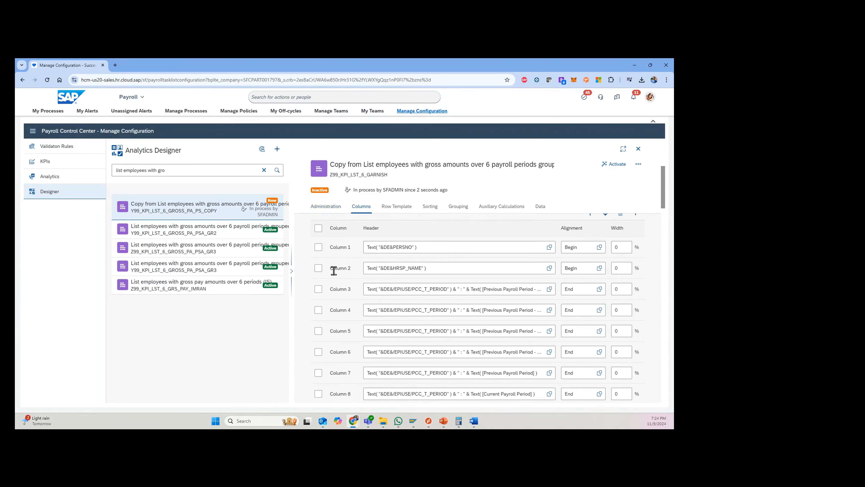
scroll(334, 266, down, 10)
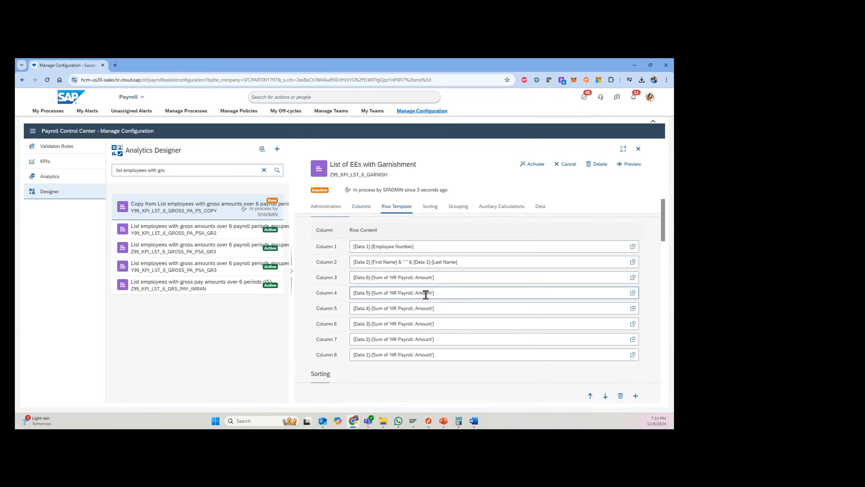
scroll(432, 304, down, 10)
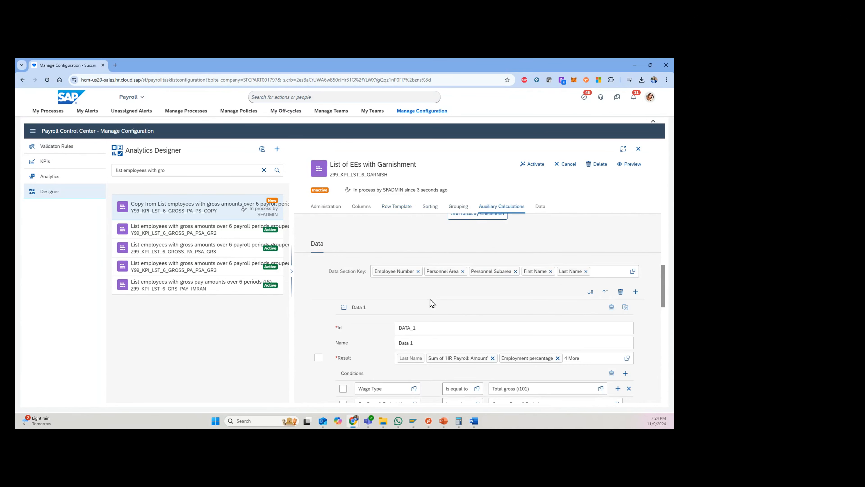
scroll(439, 298, up, 1)
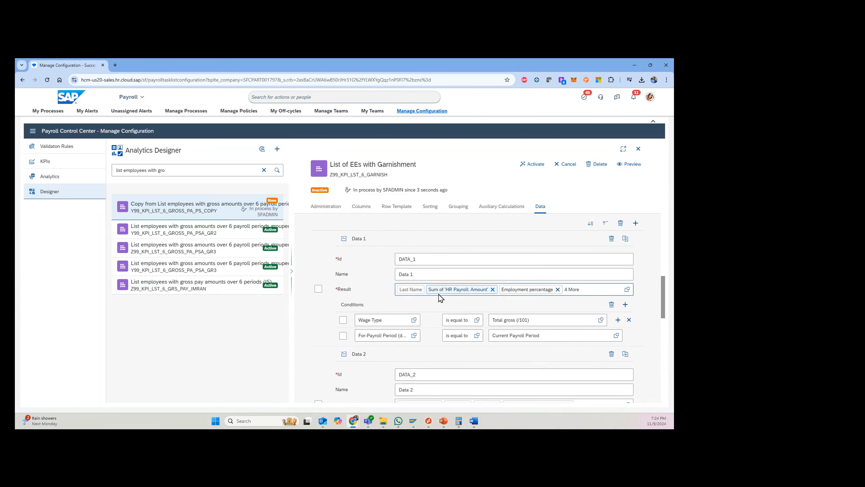
scroll(440, 298, down, 2)
click(600, 251)
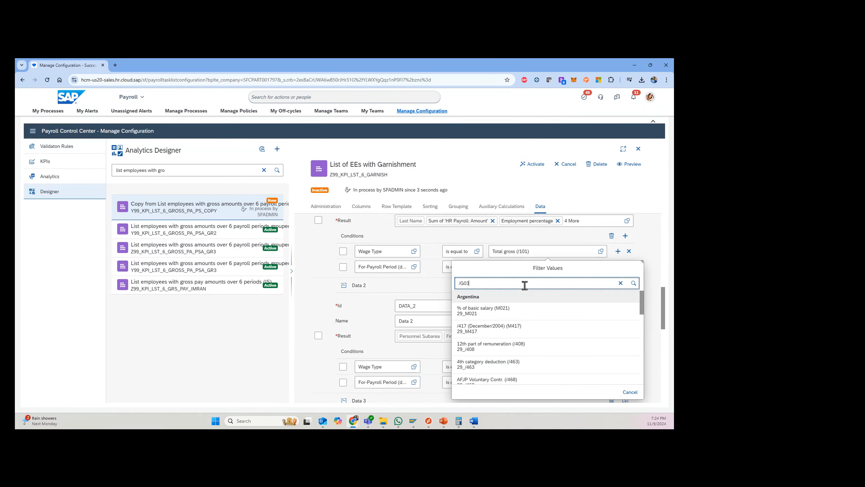
text(/G03)
key(Return)
scroll(501, 346, down, 3)
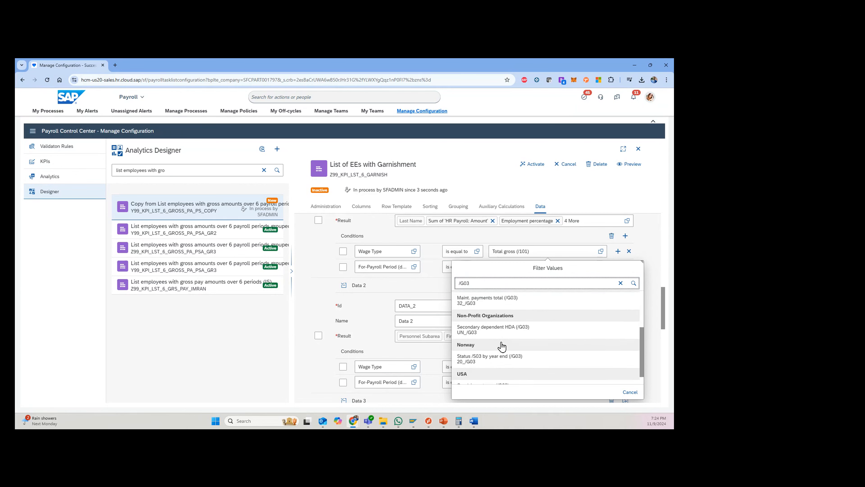
click(493, 378)
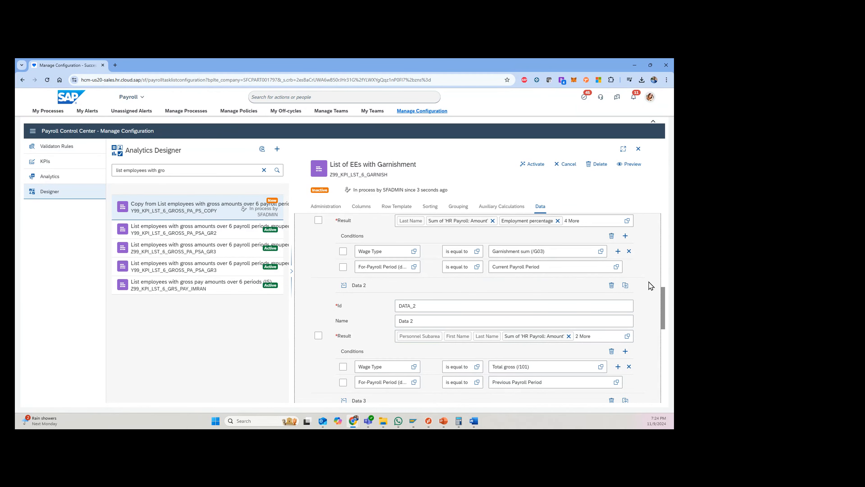
Set the wage type condition of Data 2 to the USA wage type Garnishment sum (/G03)
scroll(650, 286, down, 2)
click(600, 298)
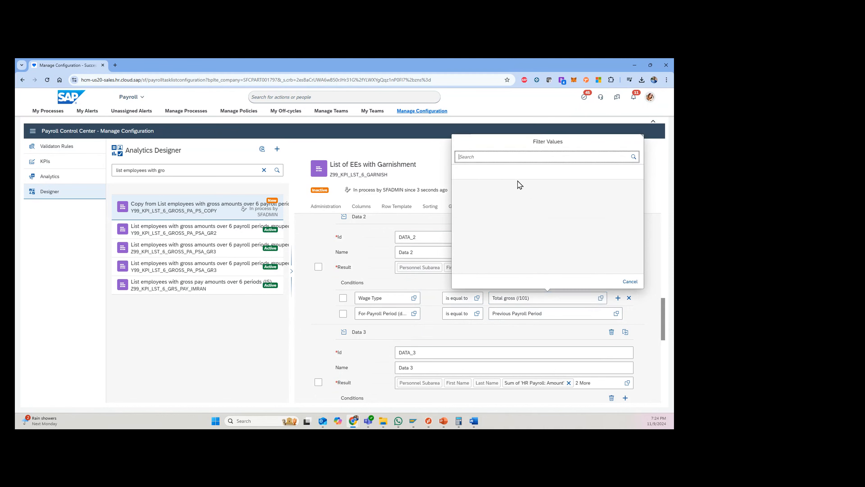
click(510, 159)
text(/G03)
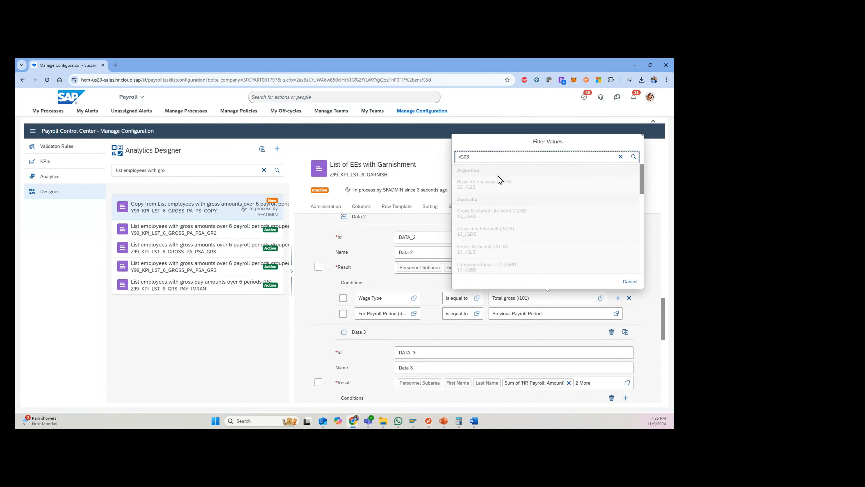
scroll(494, 232, down, 3)
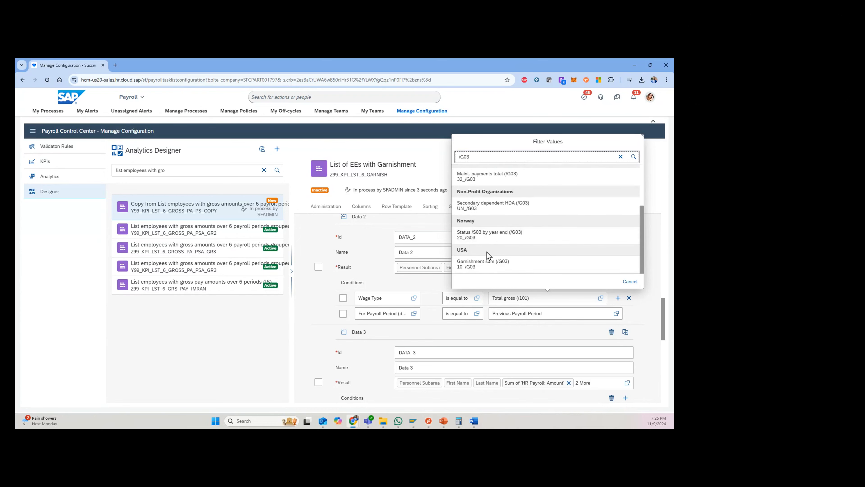
click(487, 263)
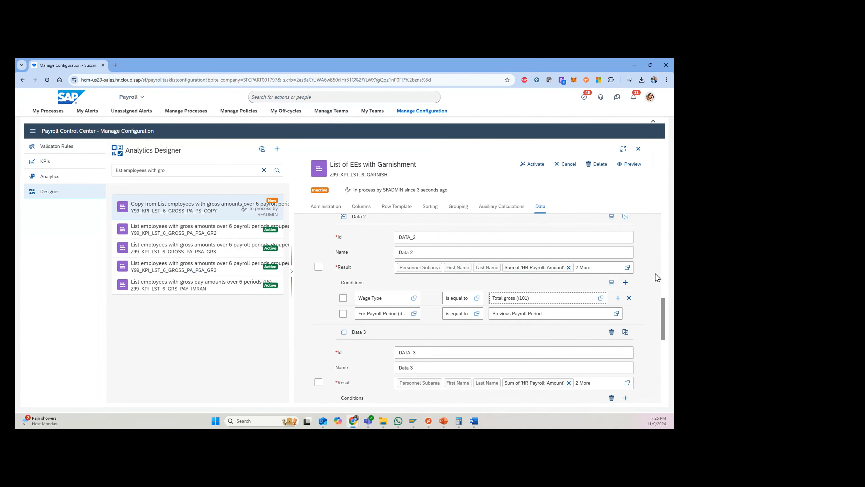
Set the wage type condition of Data 3 to the USA wage type Garnishment sum (/G03)
scroll(630, 293, down, 3)
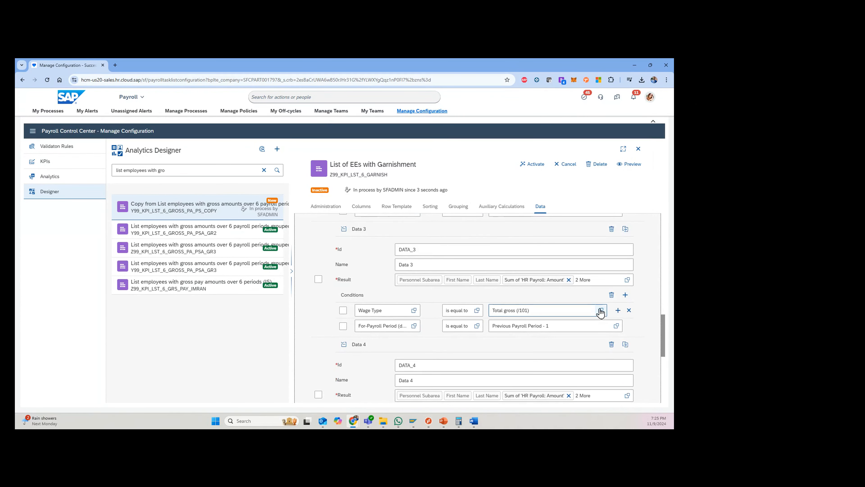
click(600, 310)
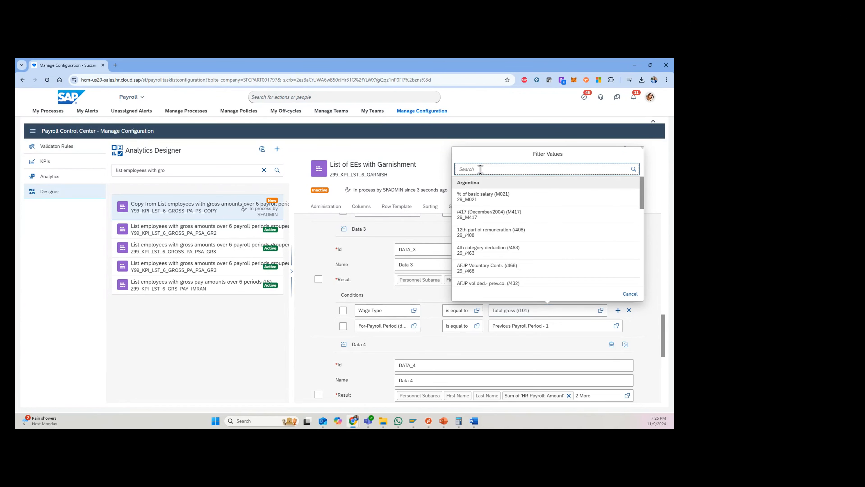
text(/G03)
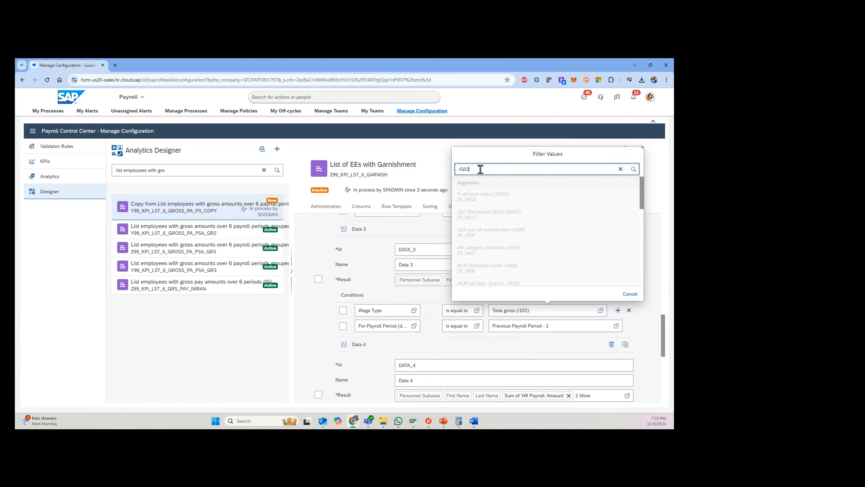
scroll(495, 256, down, 2)
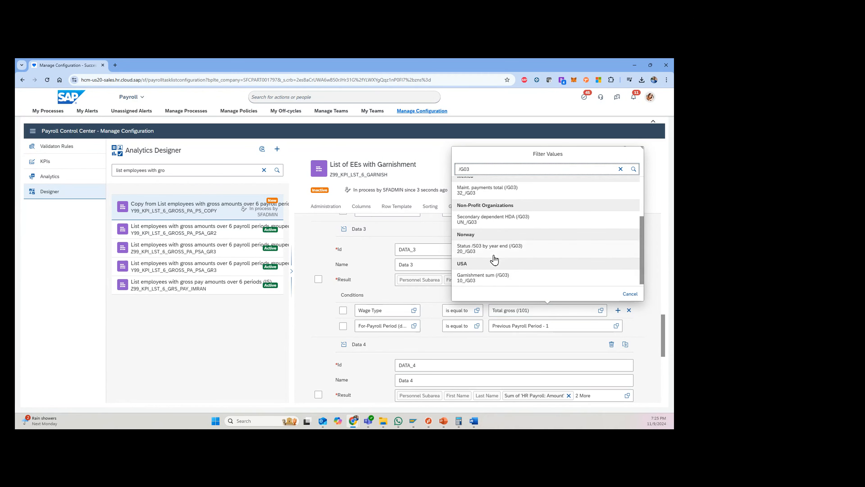
click(490, 278)
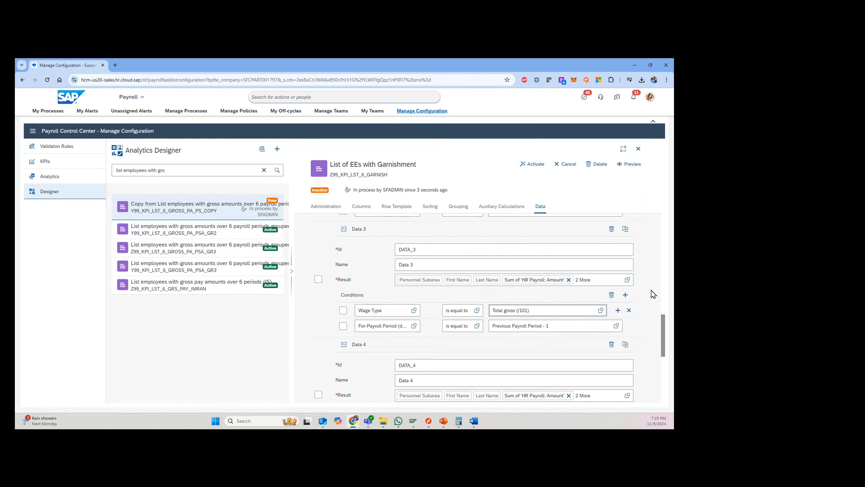
Set the wage type condition of Data 4 to the USA wage type Garnishment sum (/G03)
scroll(647, 296, down, 4)
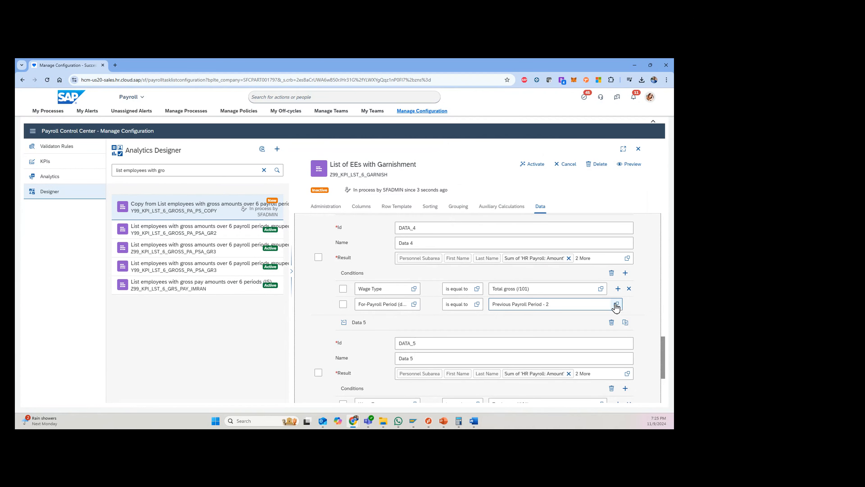
click(600, 288)
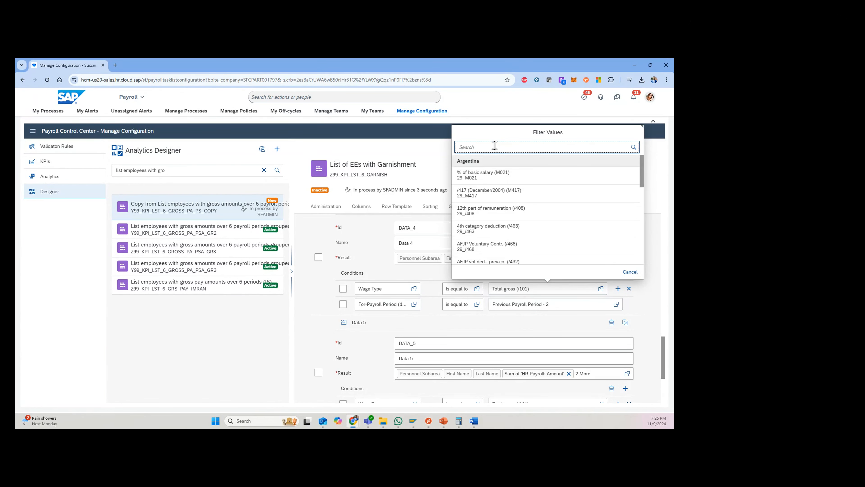
text(/G03)
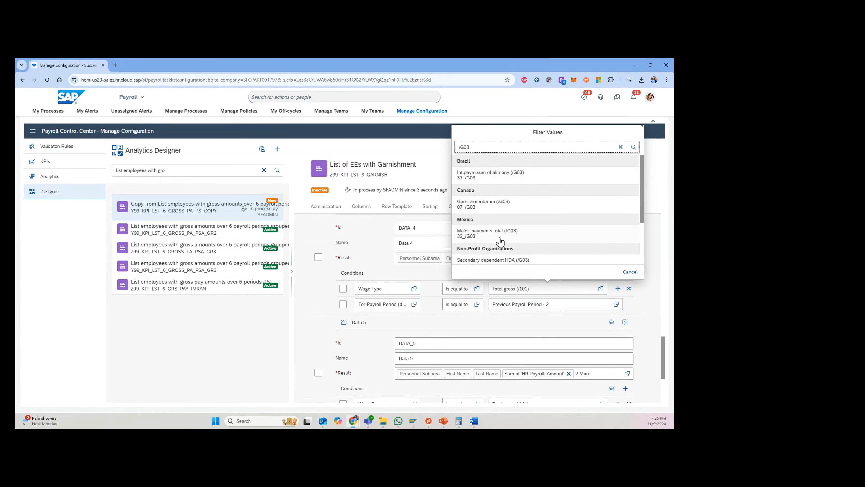
scroll(501, 242, down, 3)
click(477, 252)
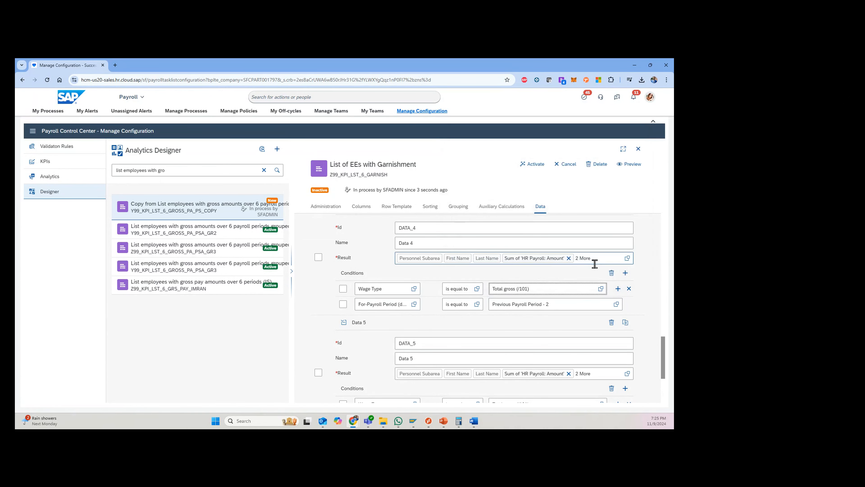
Set the wage type condition of Data 5 to the USA wage type Garnishment sum (/G03)
scroll(651, 303, down, 5)
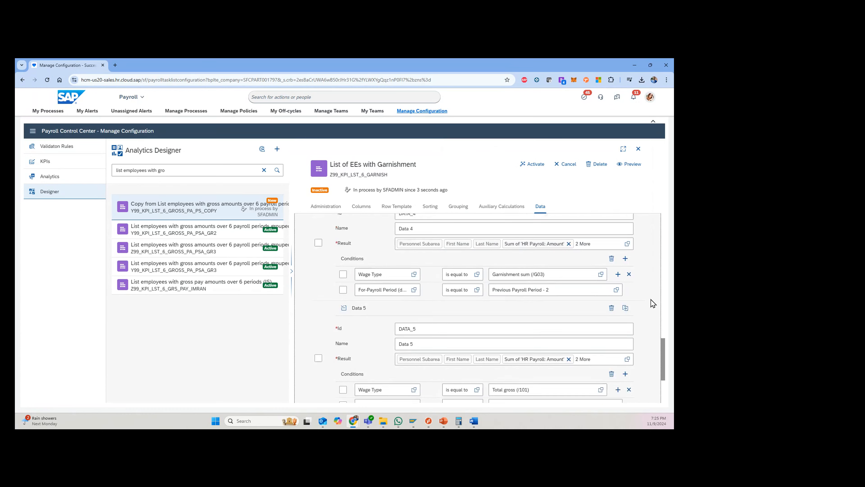
click(601, 256)
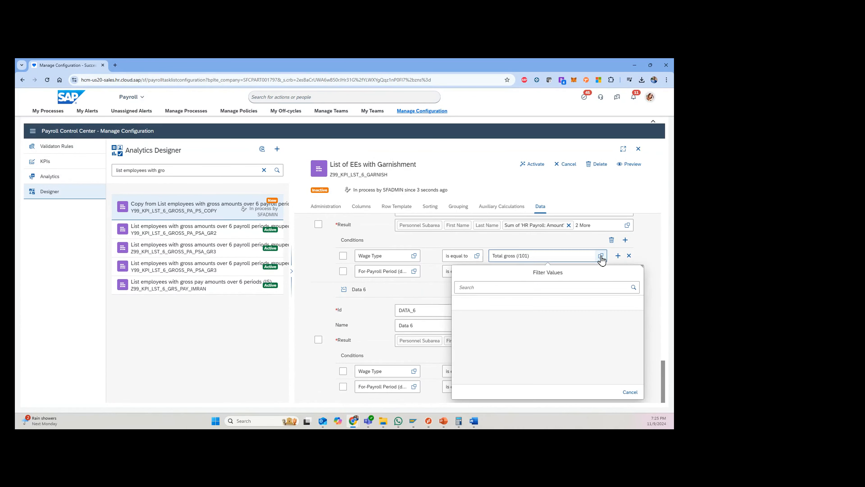
text(/G)
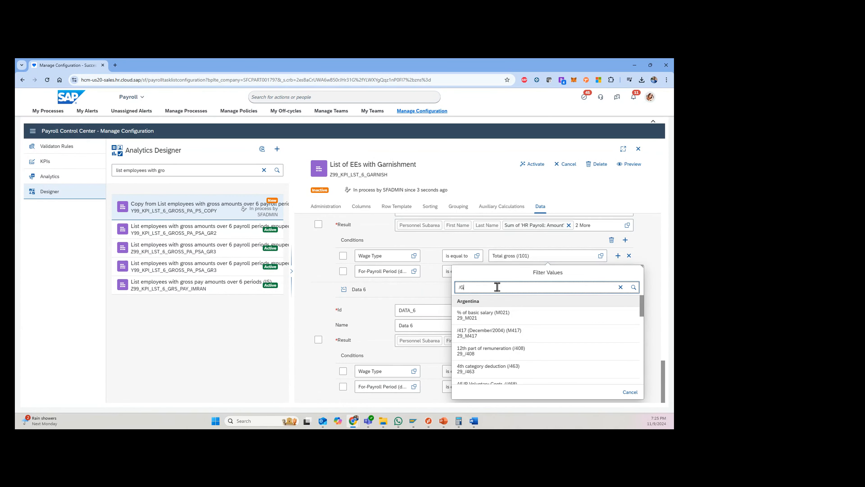
text(03)
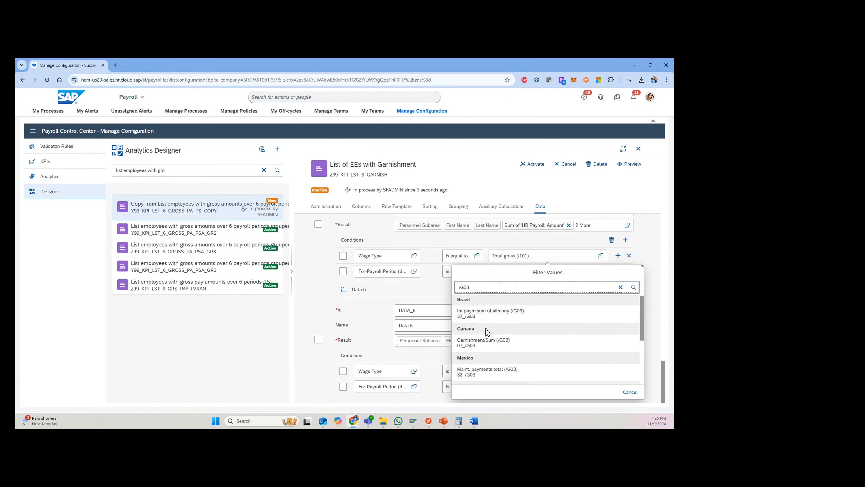
scroll(491, 341, down, 5)
click(494, 373)
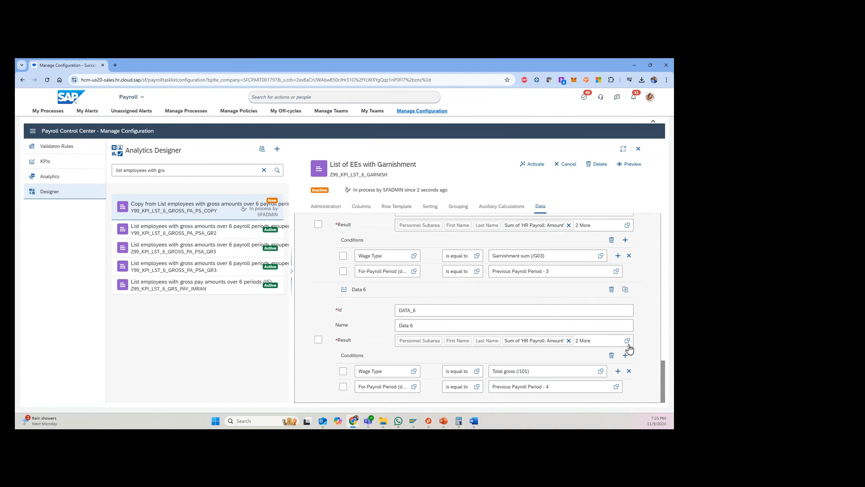
Set the wage type condition of Data 6 to the USA wage type Garnishment sum (/G03)
click(601, 371)
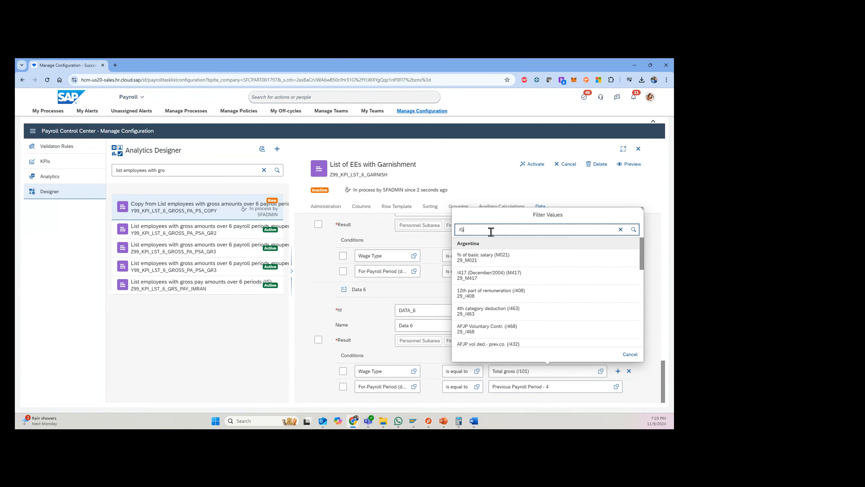
key(Return)
scroll(505, 292, down, 3)
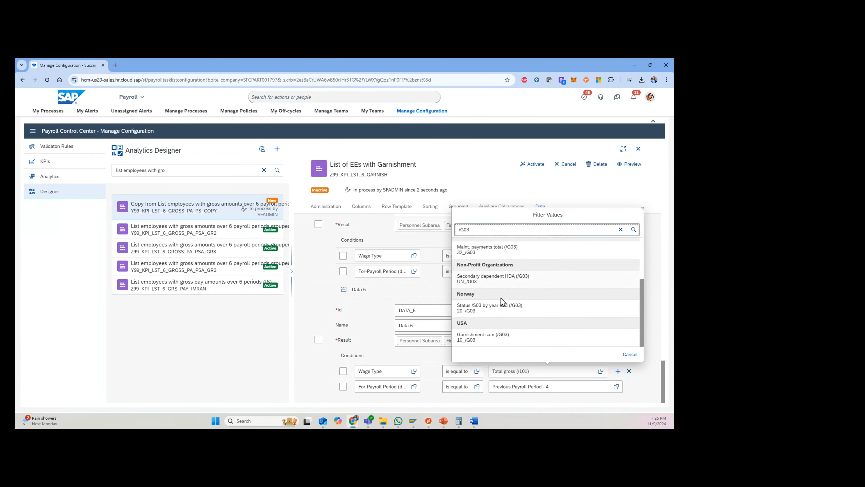
click(481, 336)
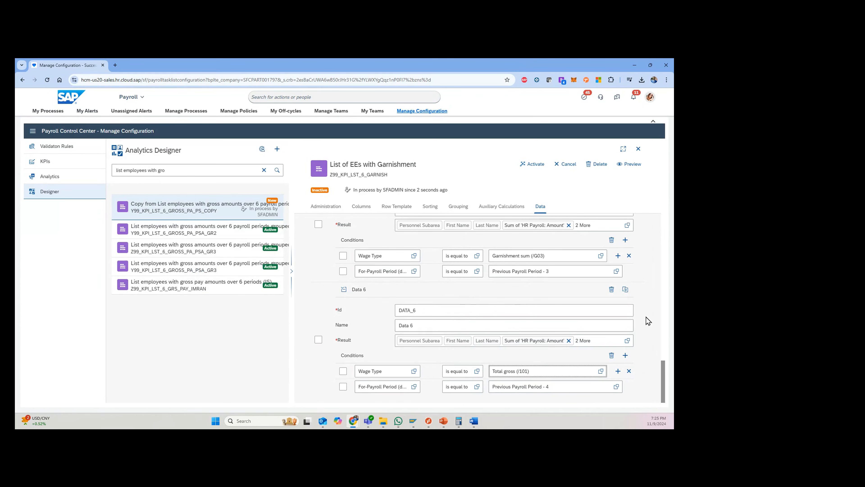
Assign the transport request PCC Local Configuration -PYZK900010 to the garnishment list again and activate the list
scroll(585, 353, up, 8)
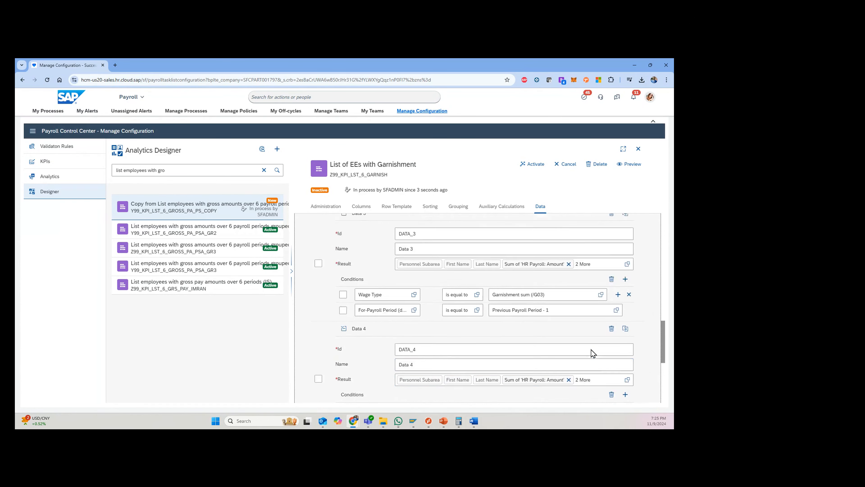
scroll(593, 350, up, 15)
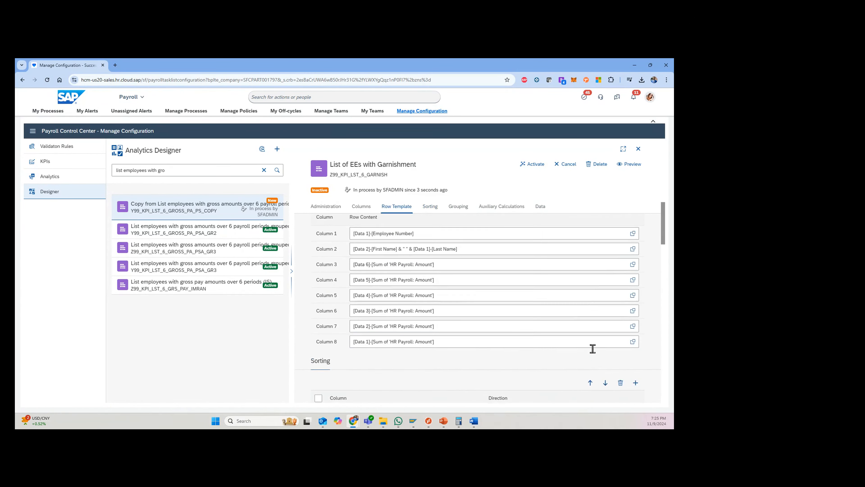
scroll(515, 326, up, 10)
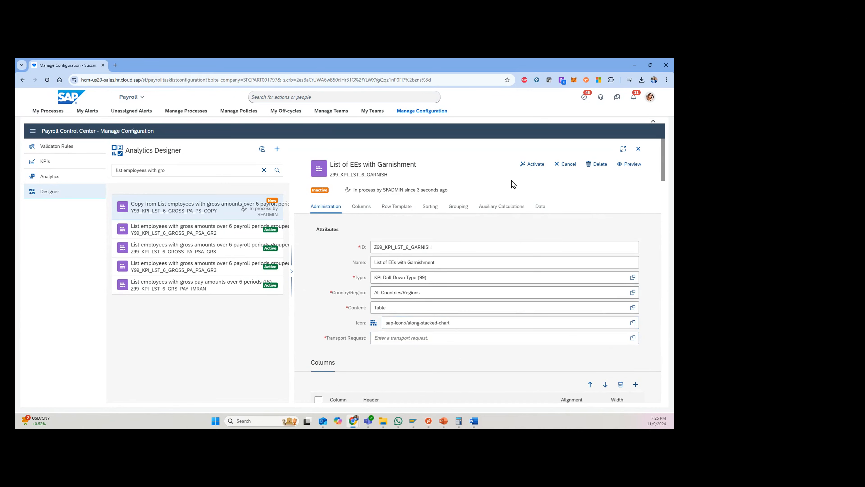
click(632, 337)
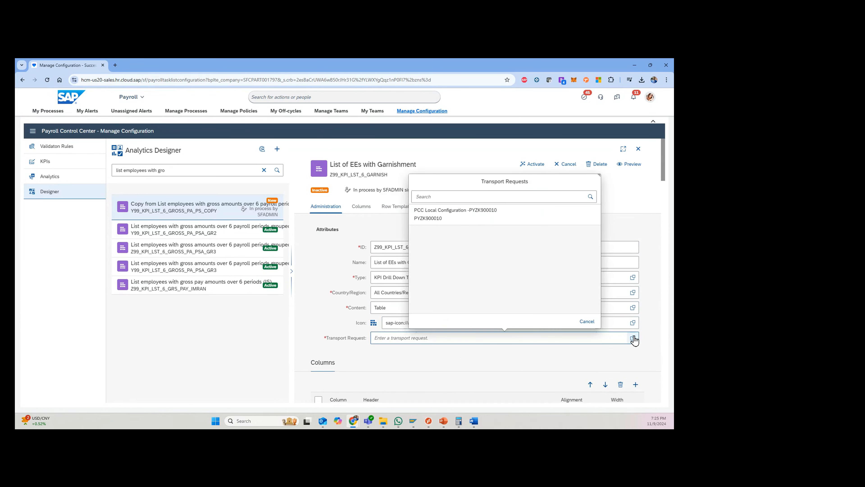
click(439, 220)
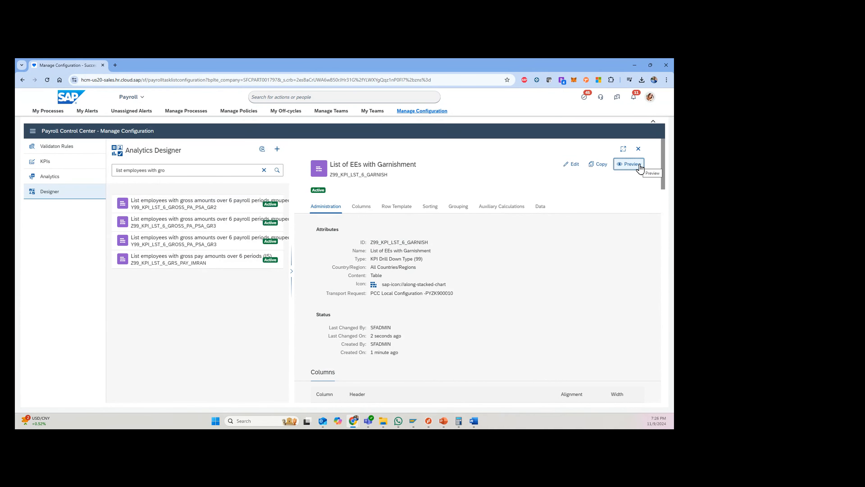
Preview the garnishment list full screen for US Semi-Monthly Pre-Payroll (MC) (Period 01.2024) and check the employee amount for the current period
click(595, 149)
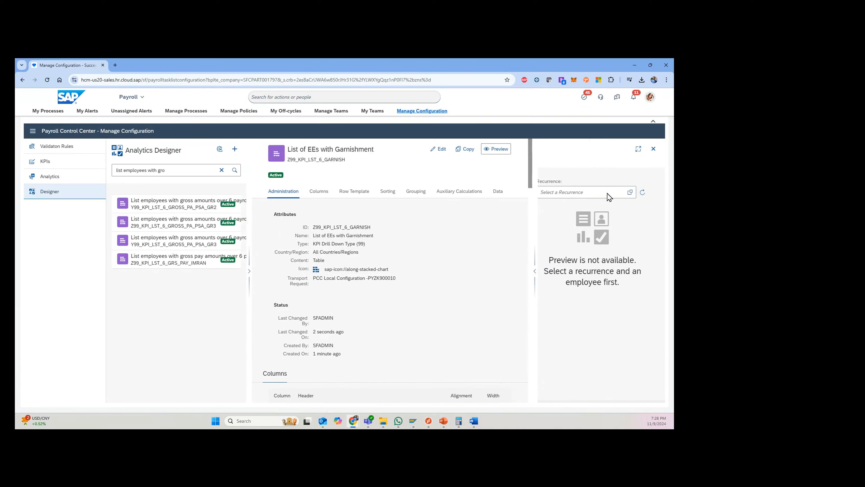
click(630, 191)
click(528, 267)
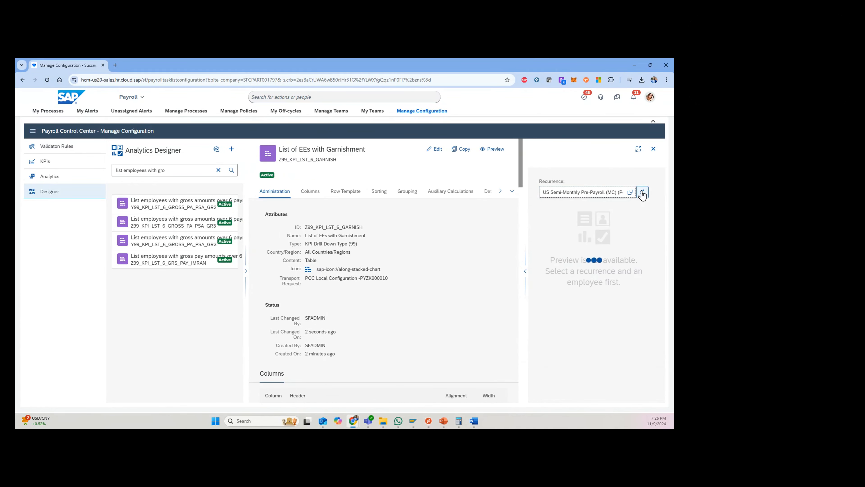
click(638, 149)
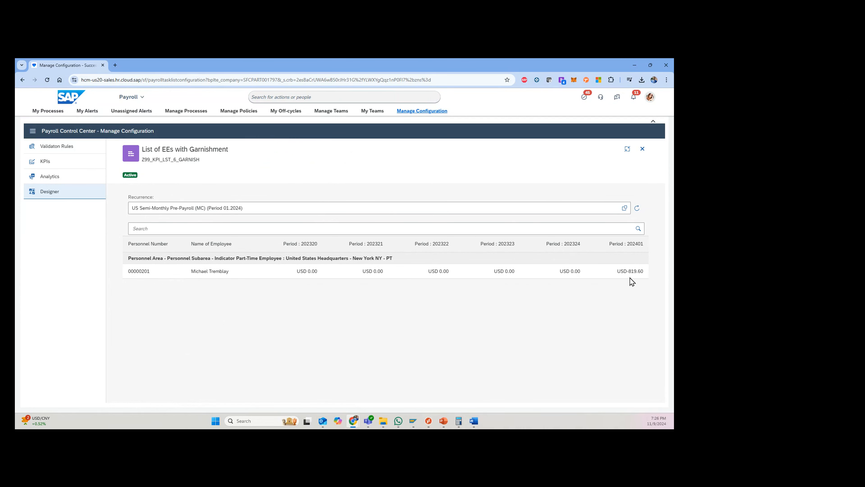
drag(616, 273, 650, 274)
click(649, 275)
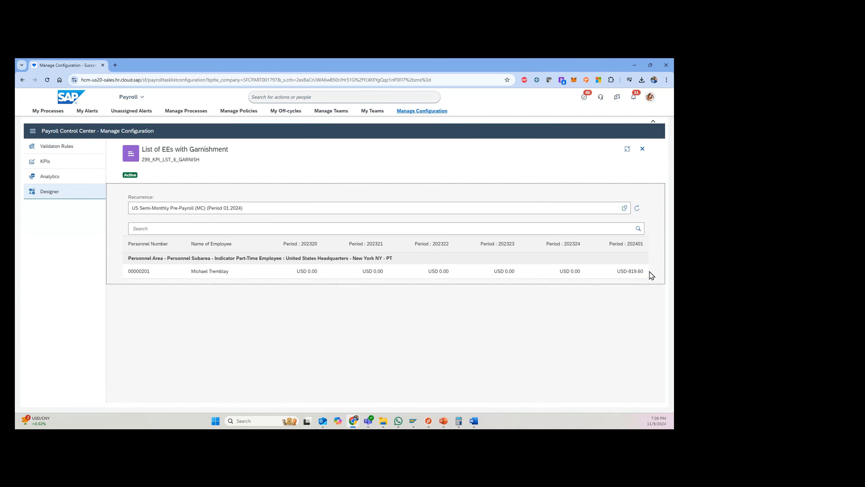